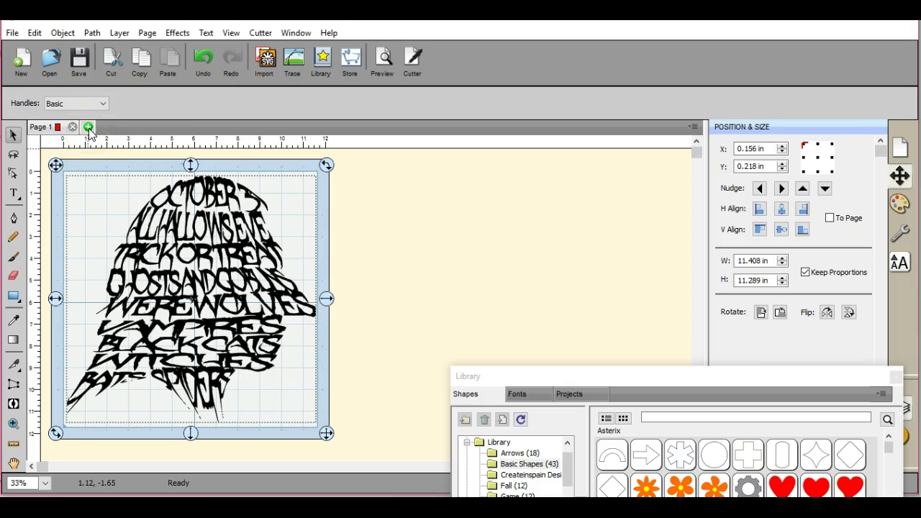
# Create four blank pages, Page 2 through Page 5, then switch back to Page 1's word design
pyautogui.click(88, 127)
pyautogui.click(521, 288)
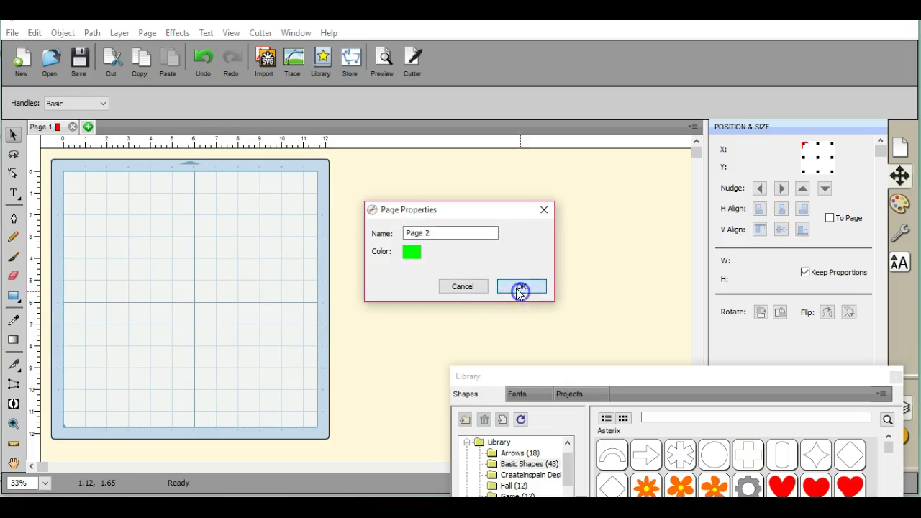
pyautogui.click(140, 128)
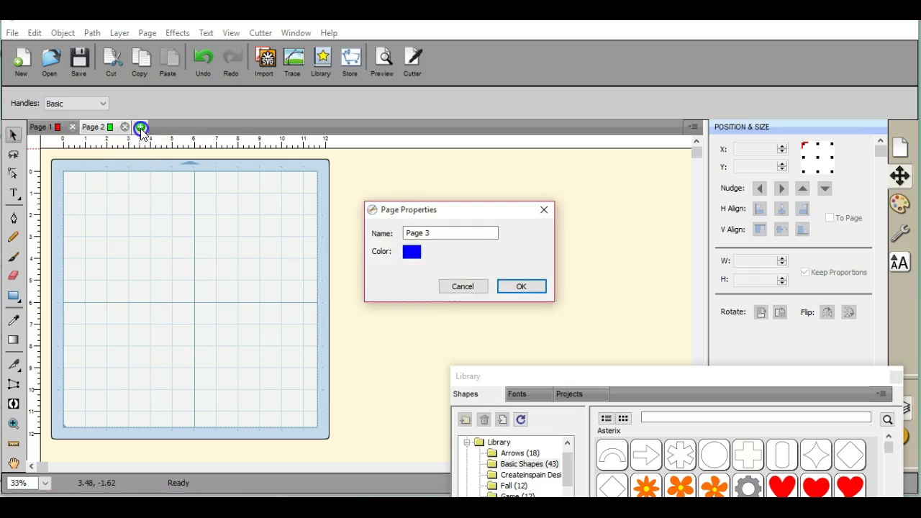
pyautogui.press('Return')
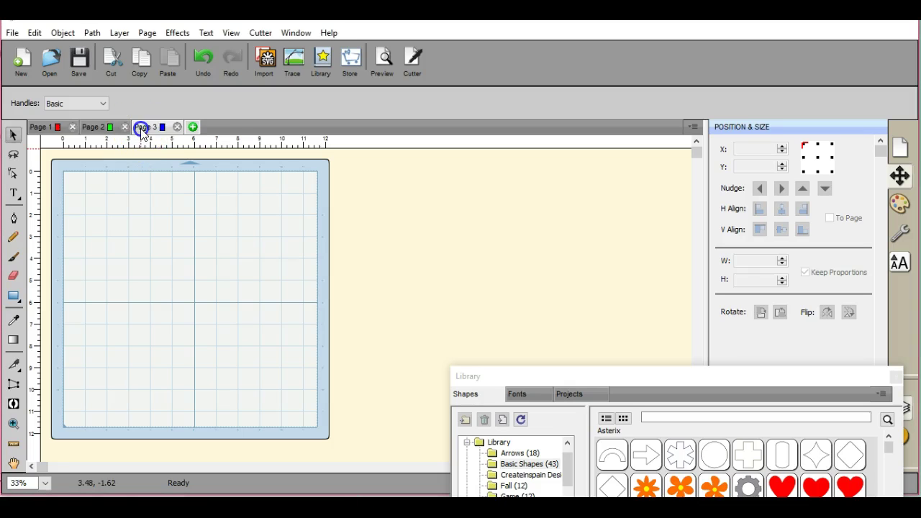
pyautogui.click(194, 127)
pyautogui.press('Return')
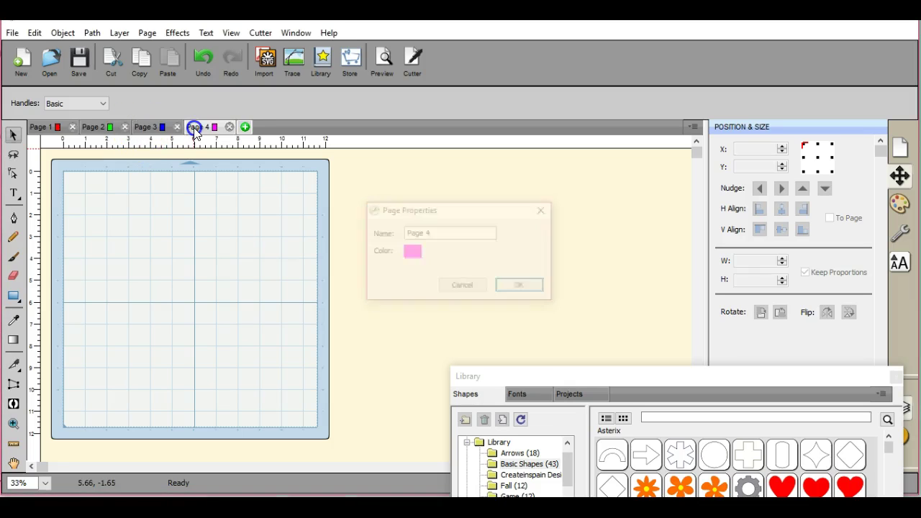
pyautogui.click(248, 127)
pyautogui.press('Return')
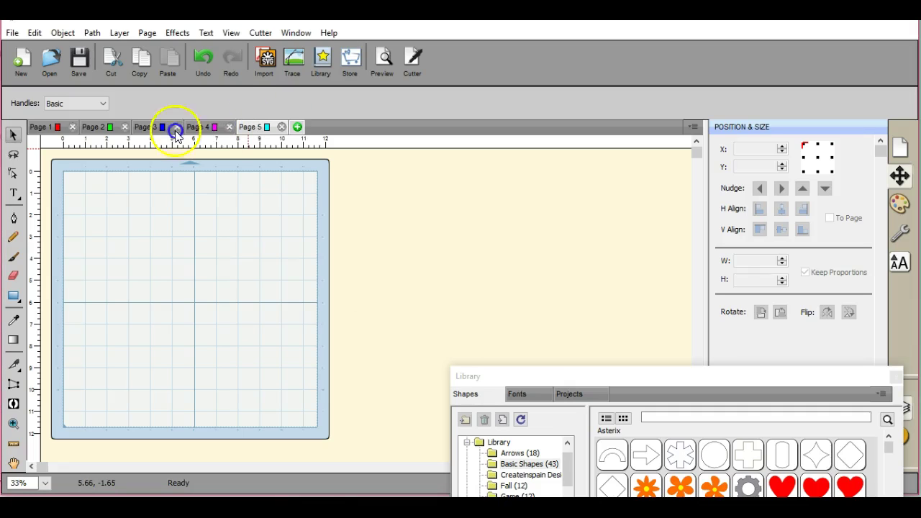
pyautogui.click(50, 131)
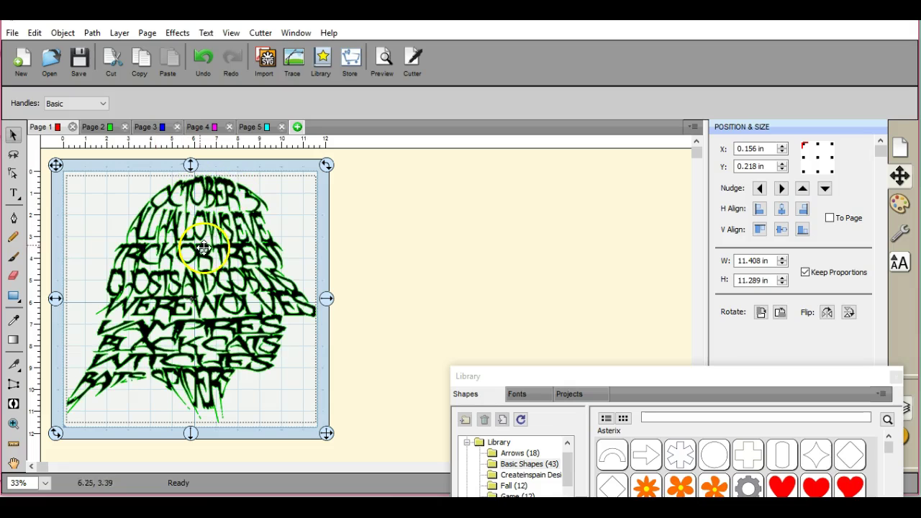
pyautogui.click(238, 398)
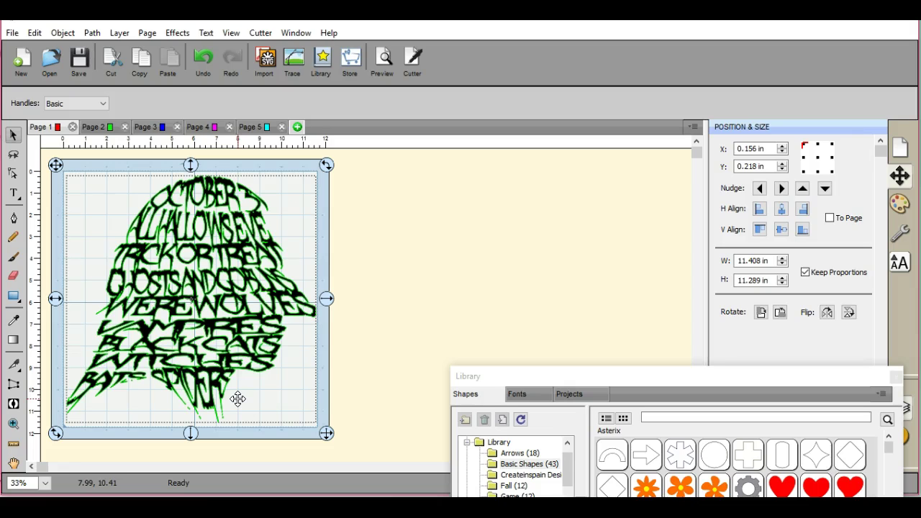
pyautogui.moveTo(238, 399)
pyautogui.mouseDown()
pyautogui.moveTo(206, 379)
pyautogui.moveTo(202, 310)
pyautogui.mouseUp()
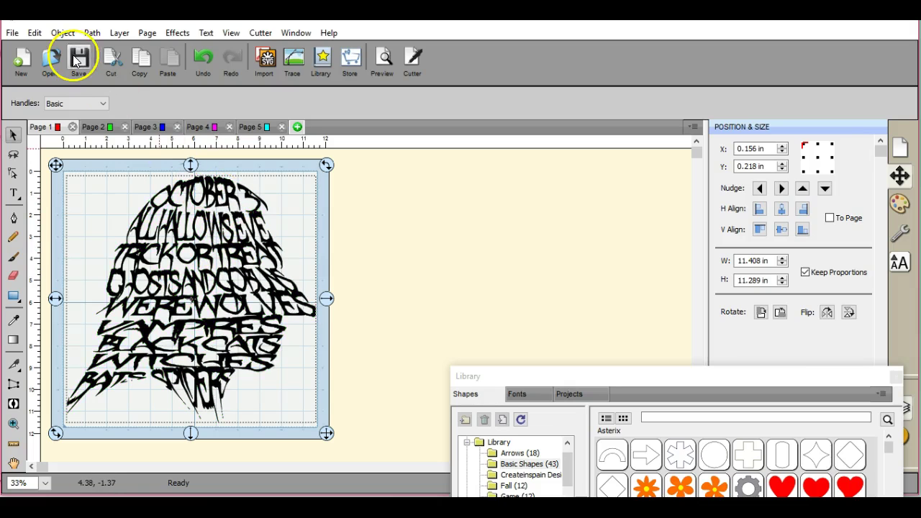
# Break the witchwords.png design apart into separate pieces with Object > Break Apart
pyautogui.click(62, 34)
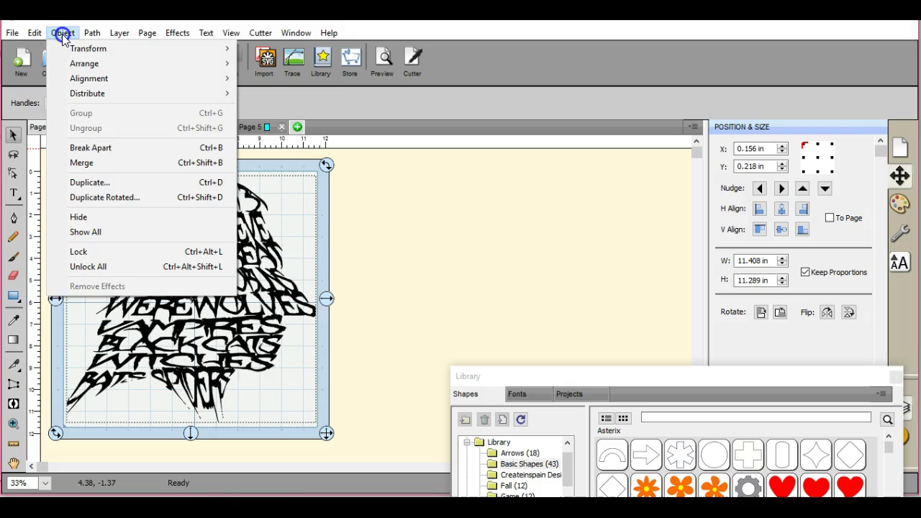
pyautogui.click(101, 148)
pyautogui.click(107, 150)
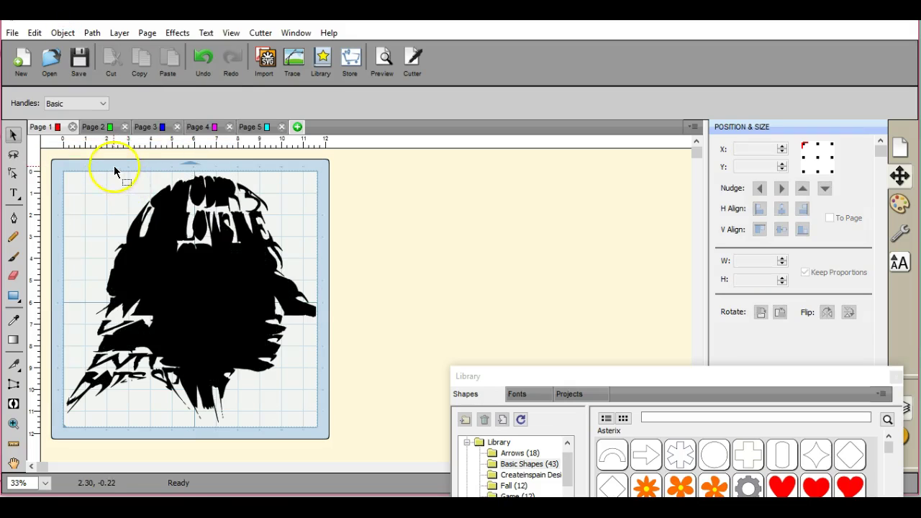
# Select the top lettering (4.600 by 1.422 in) and move the Library panel aside to show Layers
pyautogui.moveTo(113, 167); pyautogui.dragTo(290, 224)
pyautogui.click(82, 173)
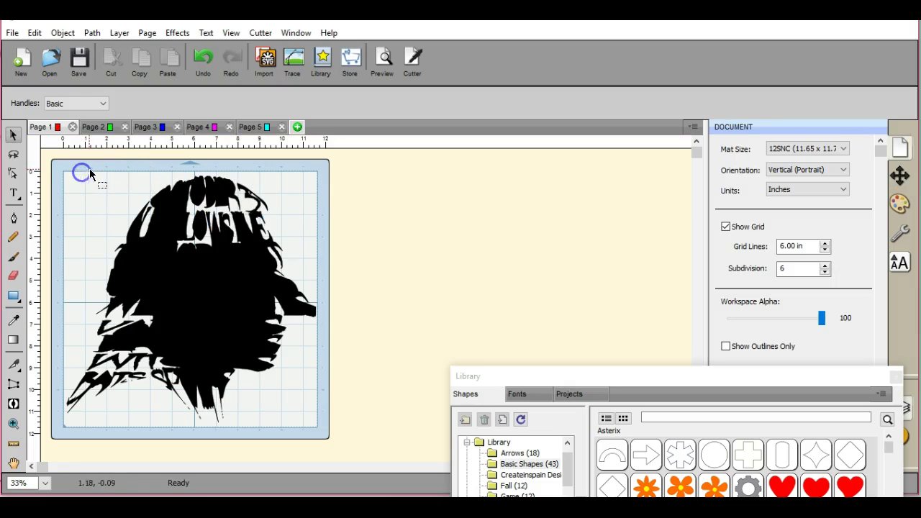
pyautogui.moveTo(93, 159); pyautogui.dragTo(298, 221)
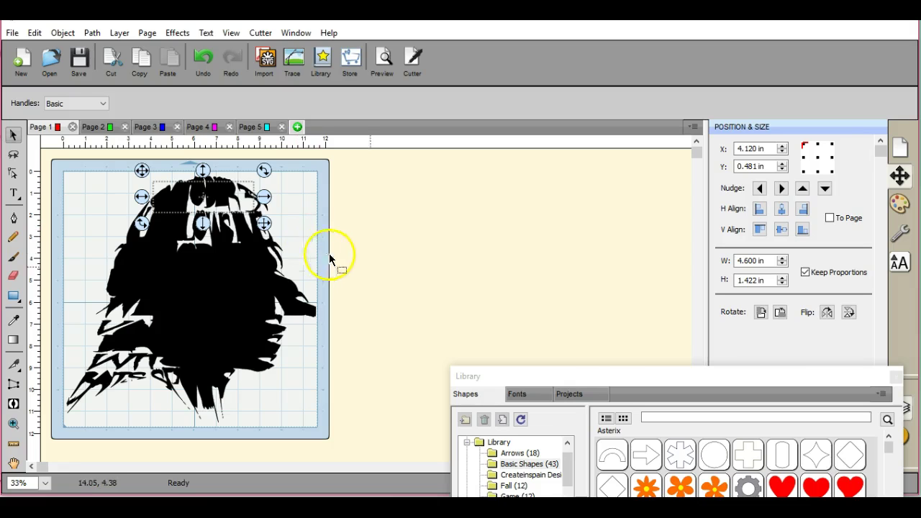
pyautogui.moveTo(676, 378); pyautogui.dragTo(474, 466)
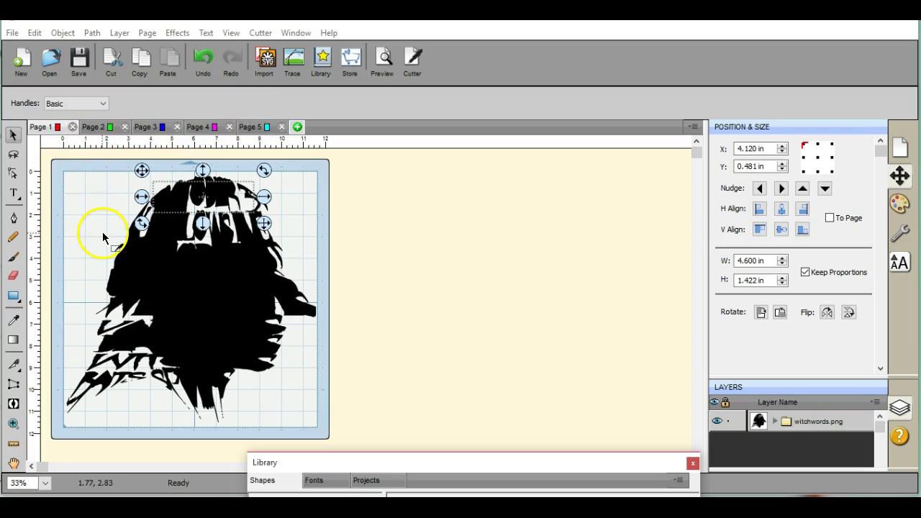
# Check Pages 2 through 5, then return to Page 1
pyautogui.click(107, 125)
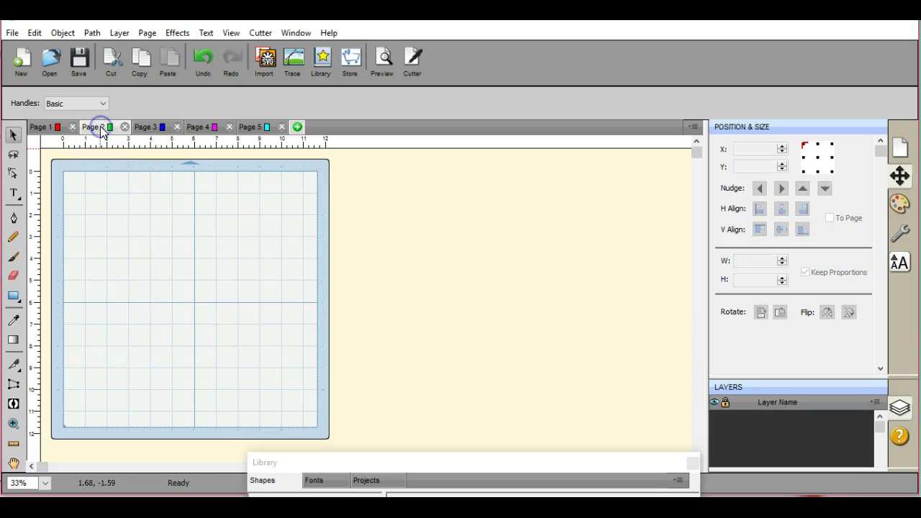
pyautogui.click(158, 127)
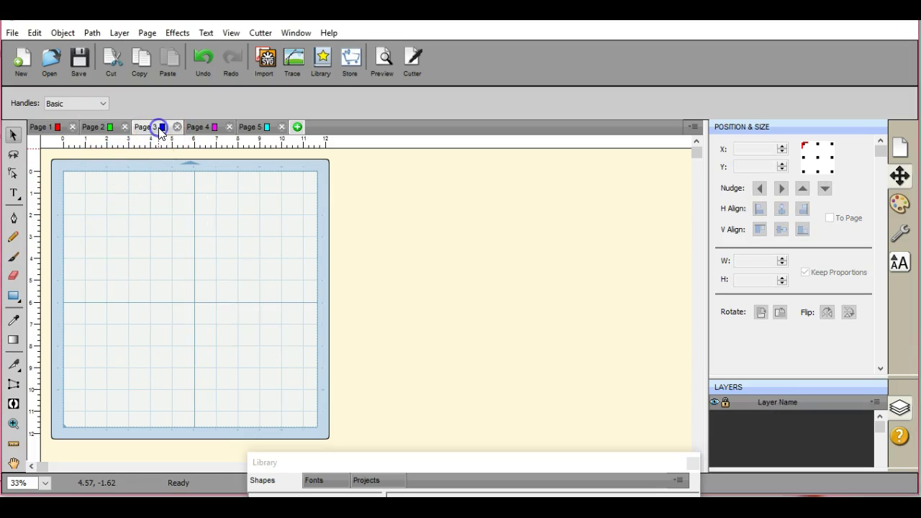
pyautogui.click(212, 129)
pyautogui.click(260, 127)
pyautogui.click(51, 129)
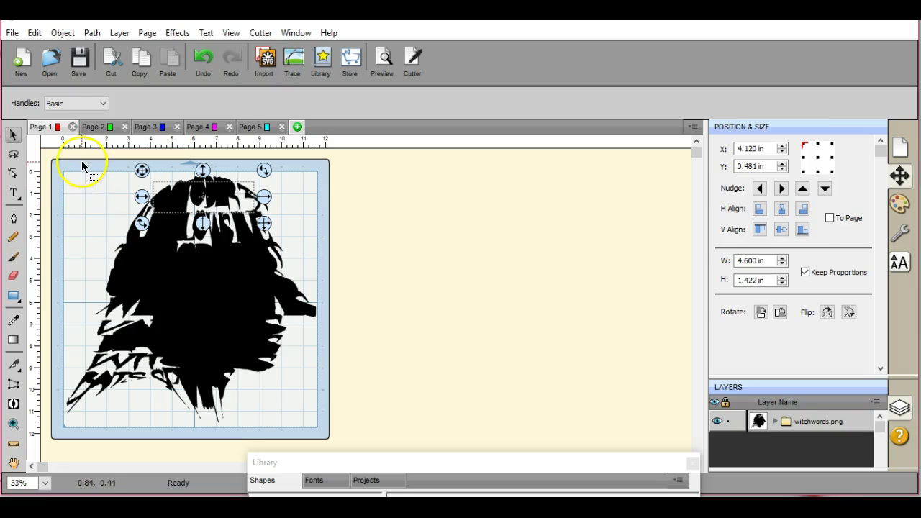
# Select everything on Page 1 and delete the witchwords.png image
pyautogui.moveTo(81, 162); pyautogui.dragTo(321, 436)
pyautogui.click(34, 33)
pyautogui.click(110, 162)
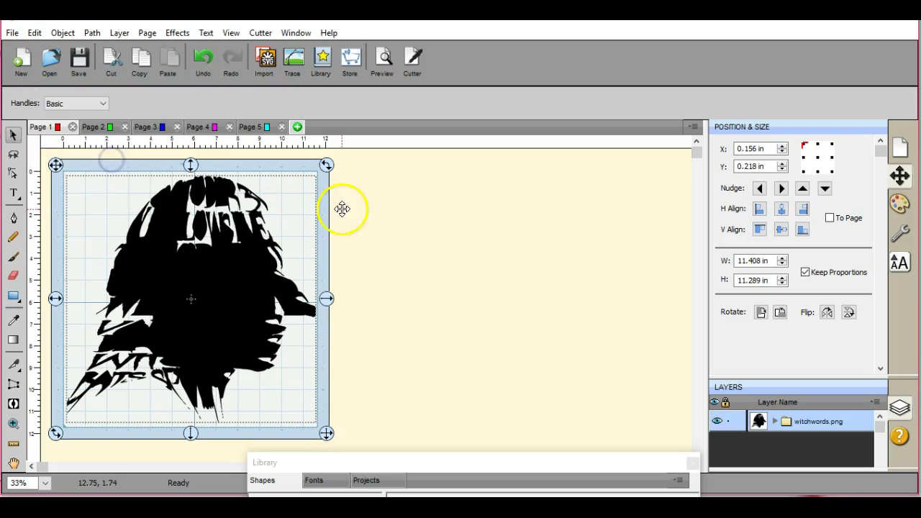
pyautogui.rightClick(246, 249)
pyautogui.click(297, 368)
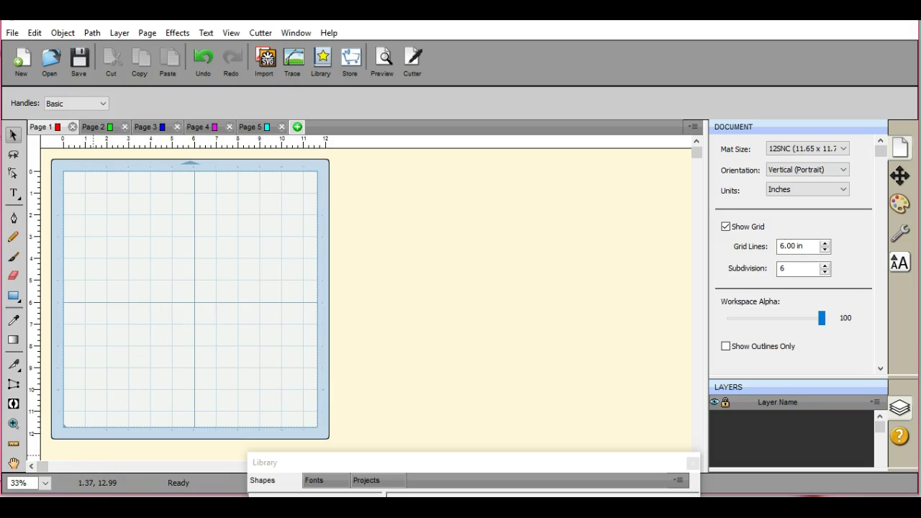
# Bring in jigle bells 01.ai and resize it to 11.240 by 8.592 in on the mat
pyautogui.hotkey('ctrl', 'z')
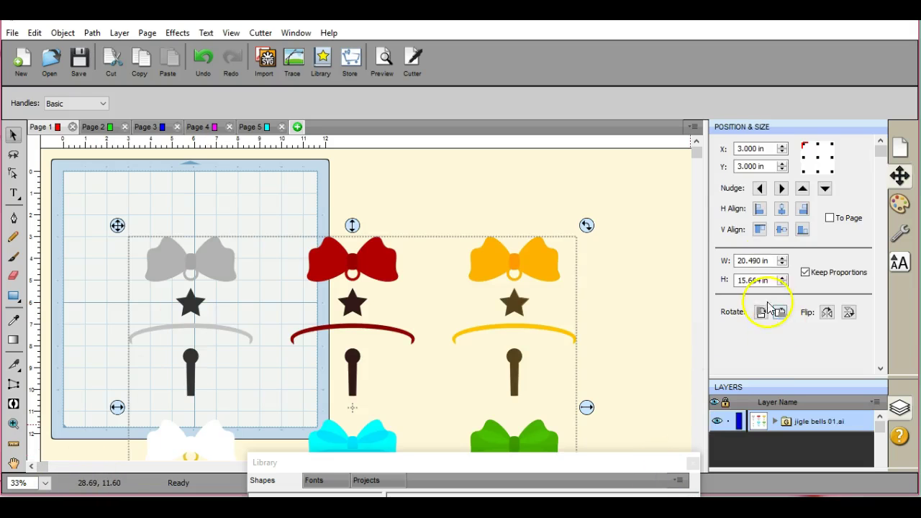
pyautogui.click(783, 263)
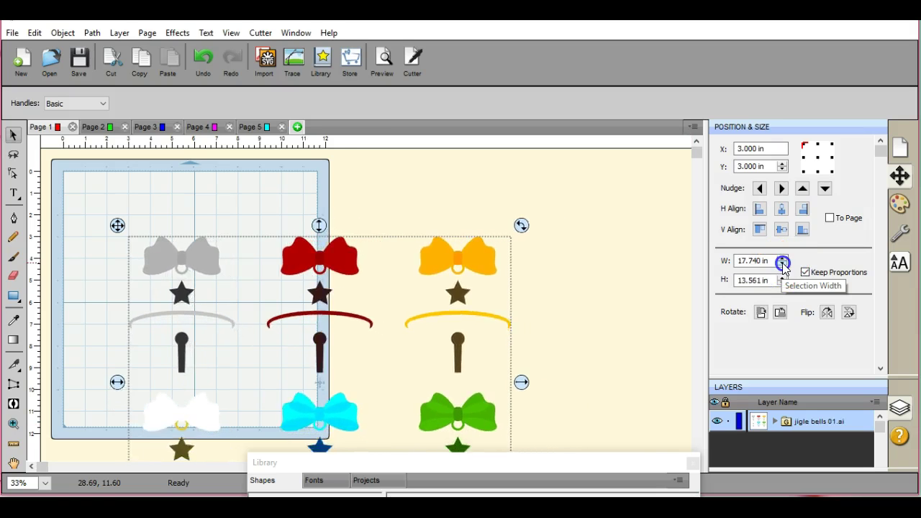
pyautogui.moveTo(782, 263); pyautogui.dragTo(783, 262)
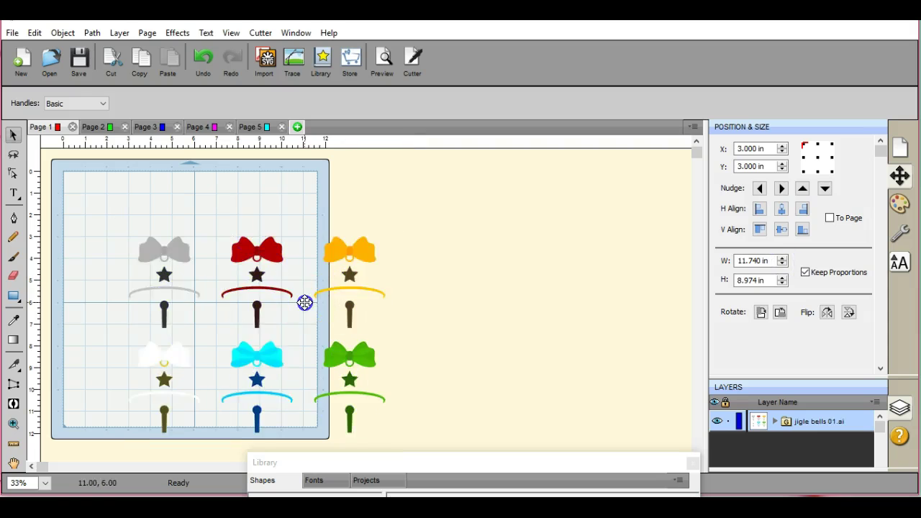
pyautogui.moveTo(305, 302); pyautogui.dragTo(241, 262)
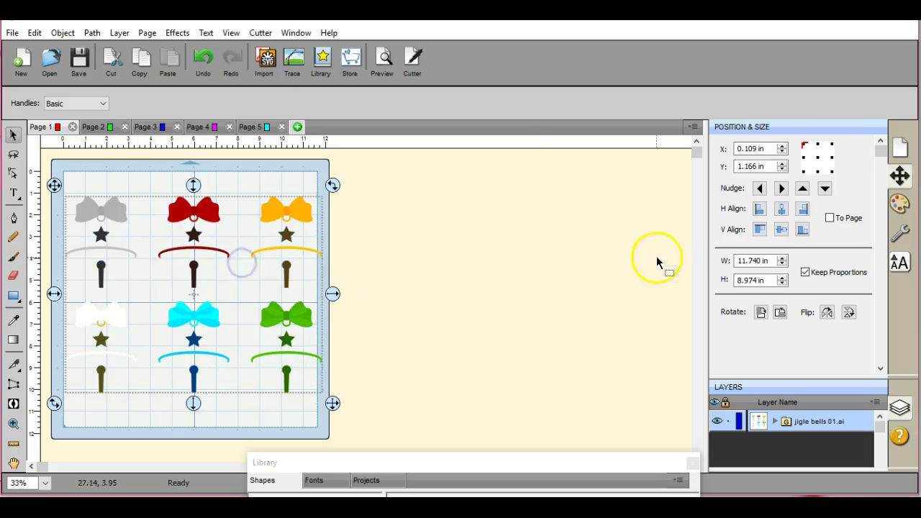
pyautogui.click(782, 264)
pyautogui.click(782, 263)
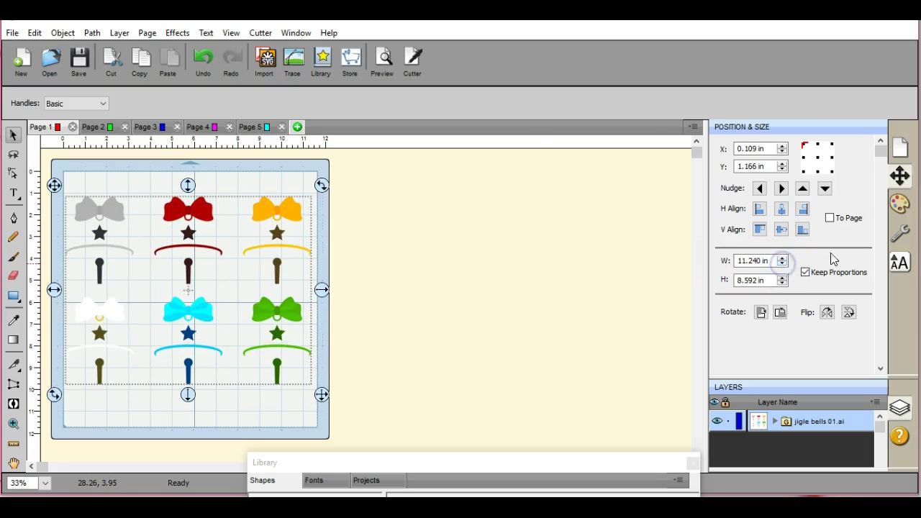
# Give the jingle bells a solid Color fill of light grey (192, 192, 192)
pyautogui.click(899, 204)
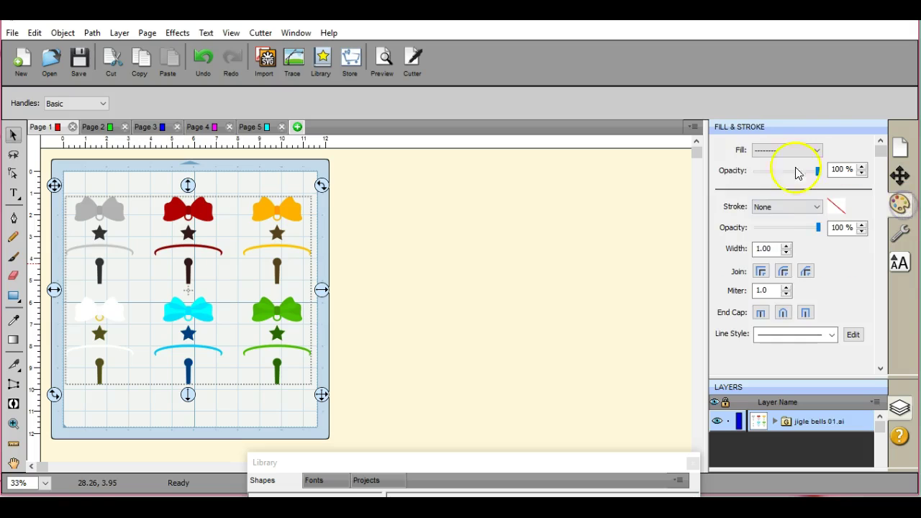
pyautogui.click(818, 150)
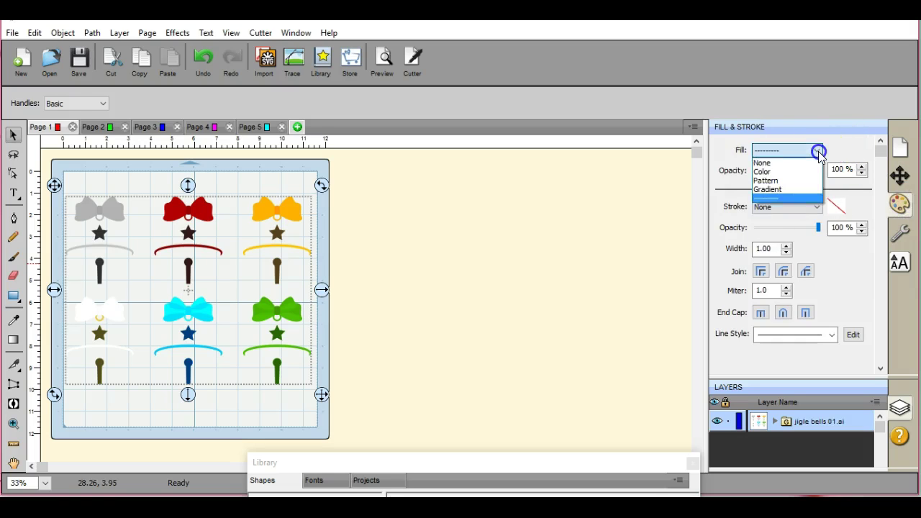
pyautogui.click(808, 178)
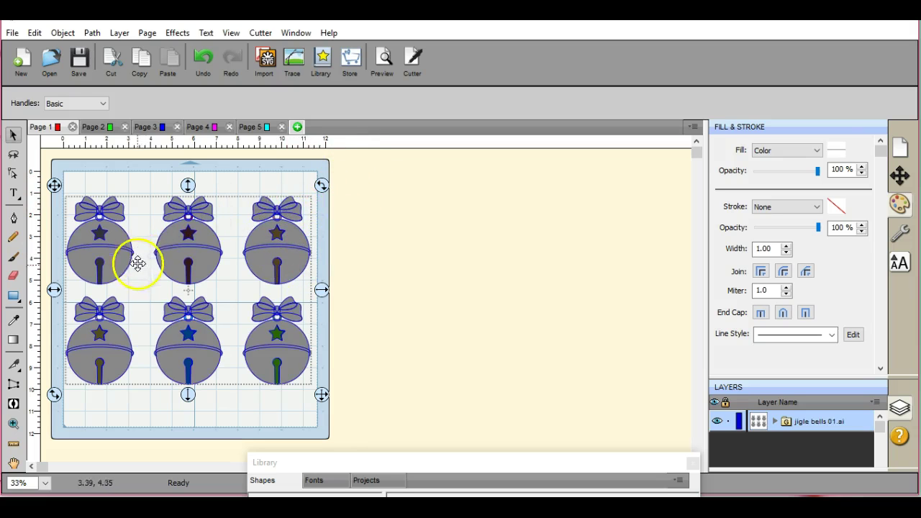
pyautogui.click(206, 247)
pyautogui.click(249, 251)
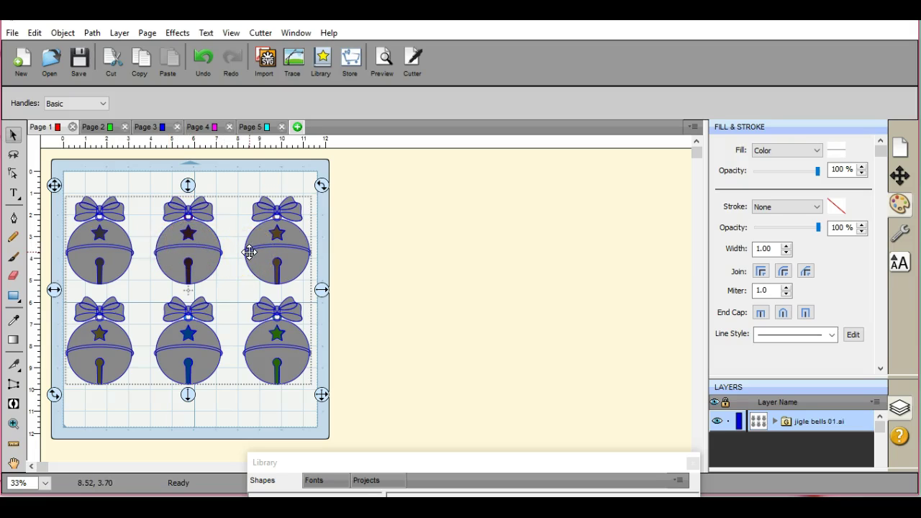
pyautogui.click(278, 243)
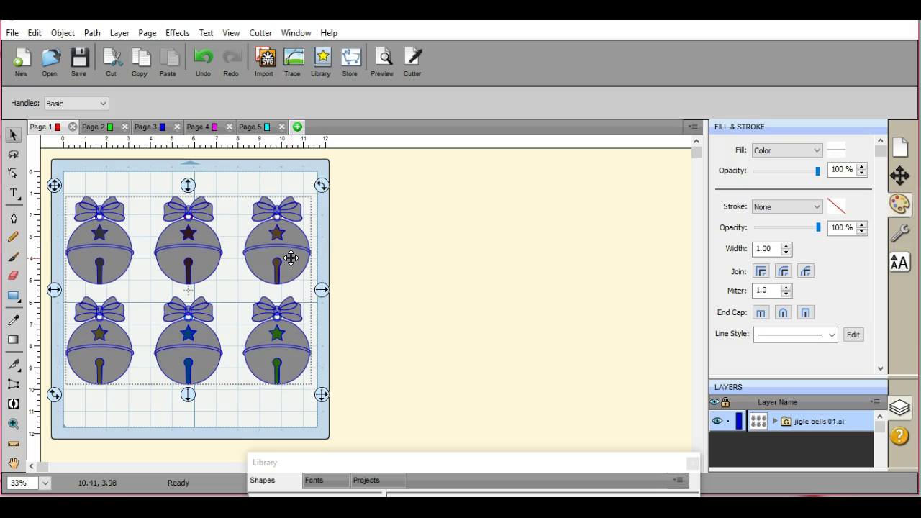
pyautogui.click(516, 238)
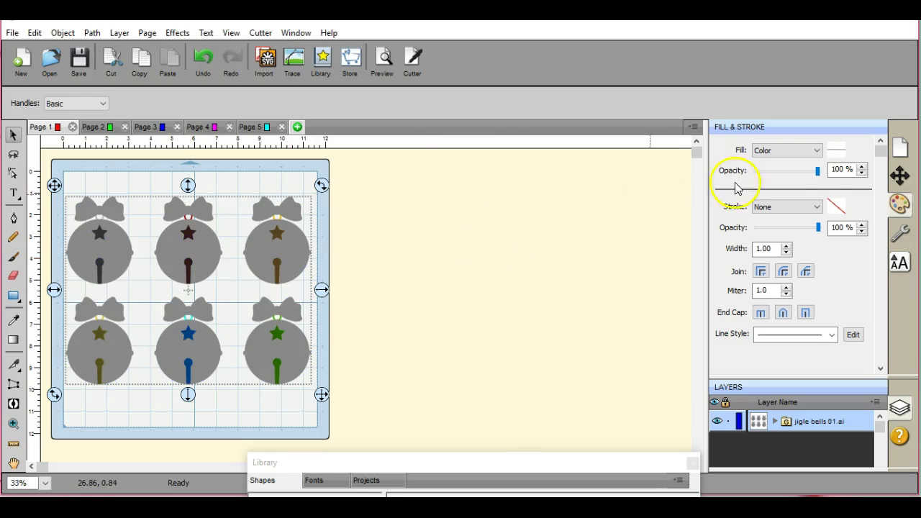
pyautogui.click(817, 150)
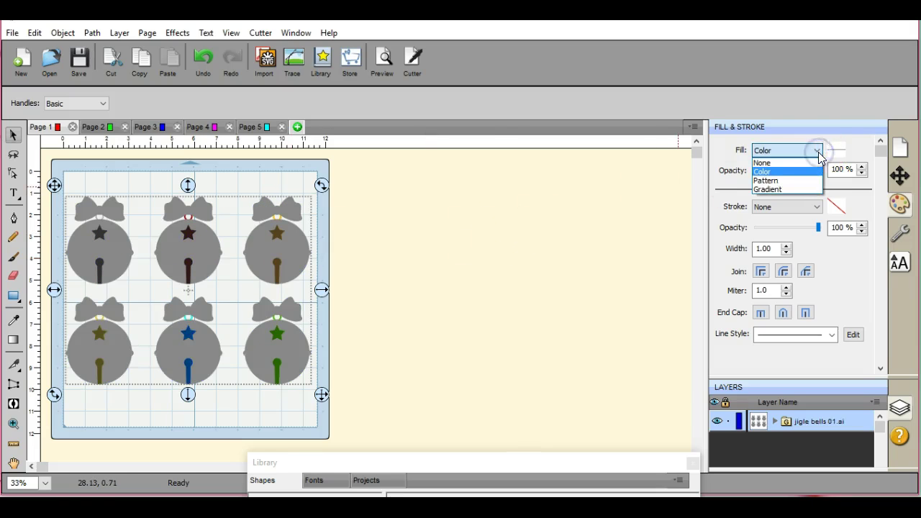
pyautogui.click(819, 153)
pyautogui.click(837, 152)
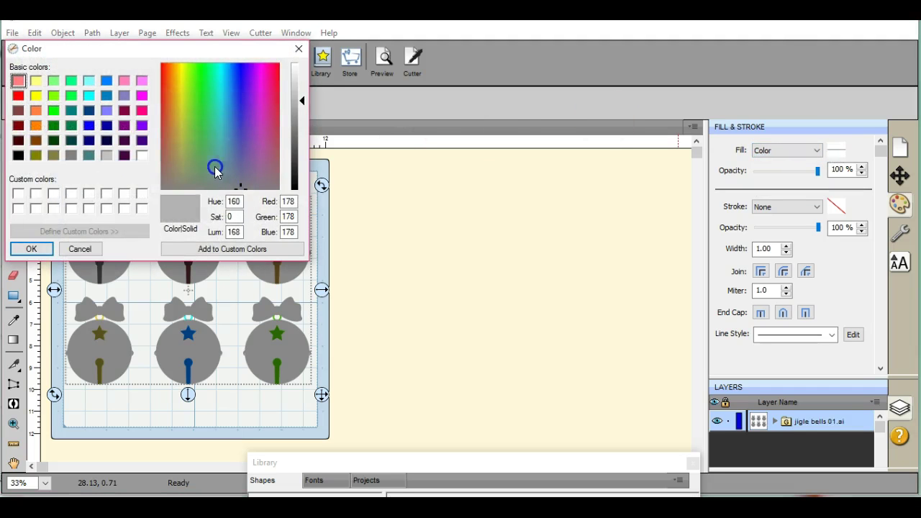
pyautogui.click(90, 157)
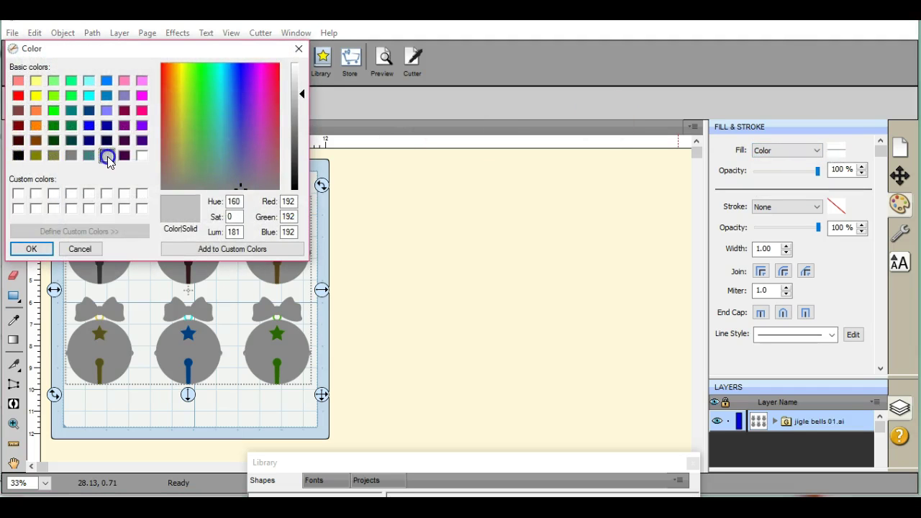
pyautogui.click(37, 248)
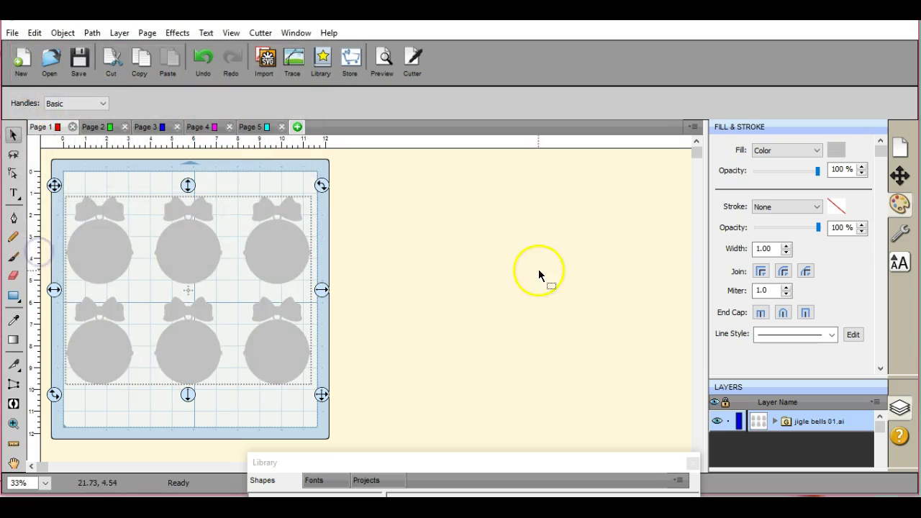
# Set the bells' stroke type to Color with black as the outline colour
pyautogui.click(819, 207)
pyautogui.click(813, 228)
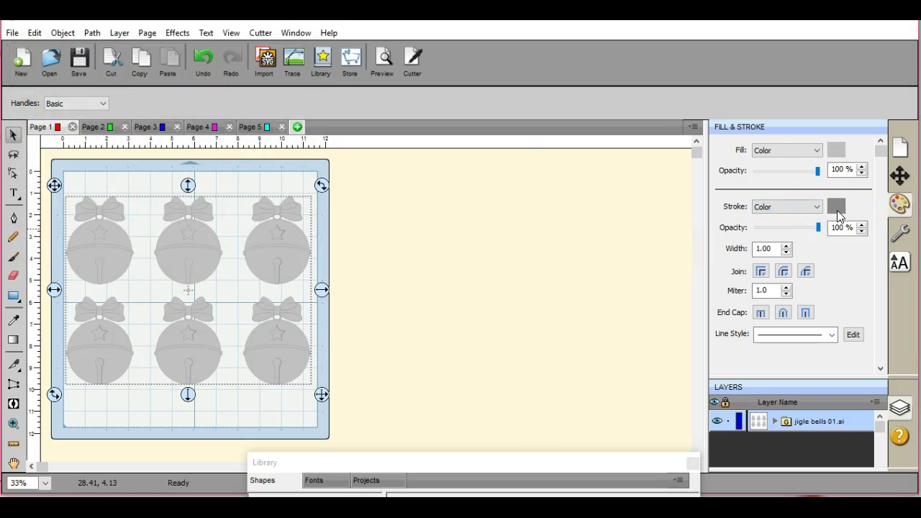
pyautogui.click(836, 207)
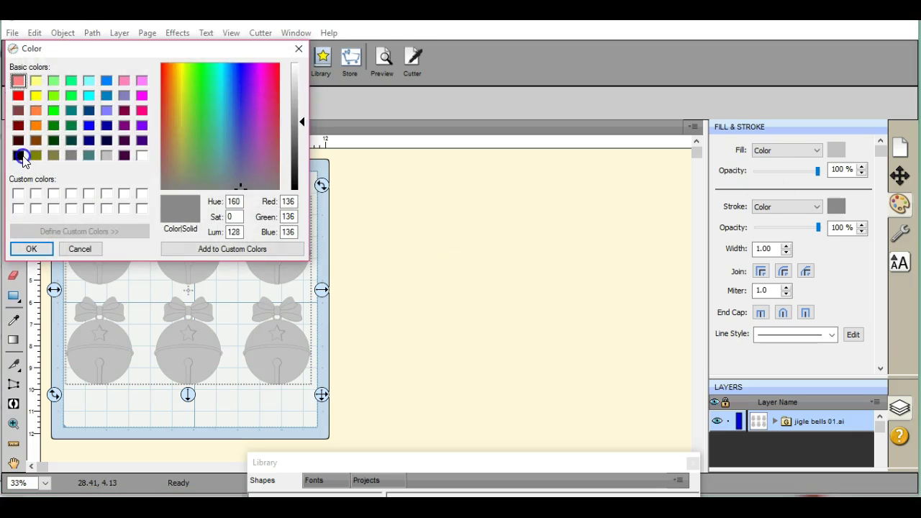
pyautogui.click(21, 156)
pyautogui.click(31, 248)
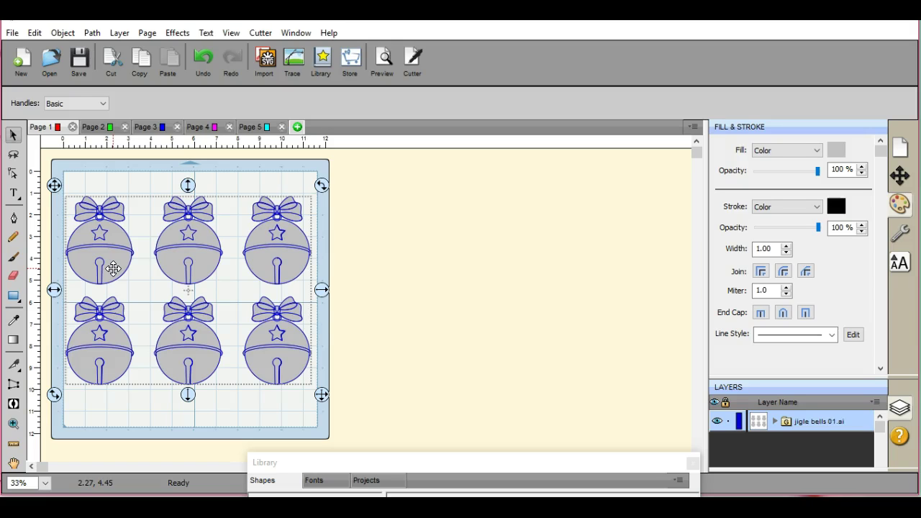
pyautogui.moveTo(127, 256); pyautogui.dragTo(197, 247)
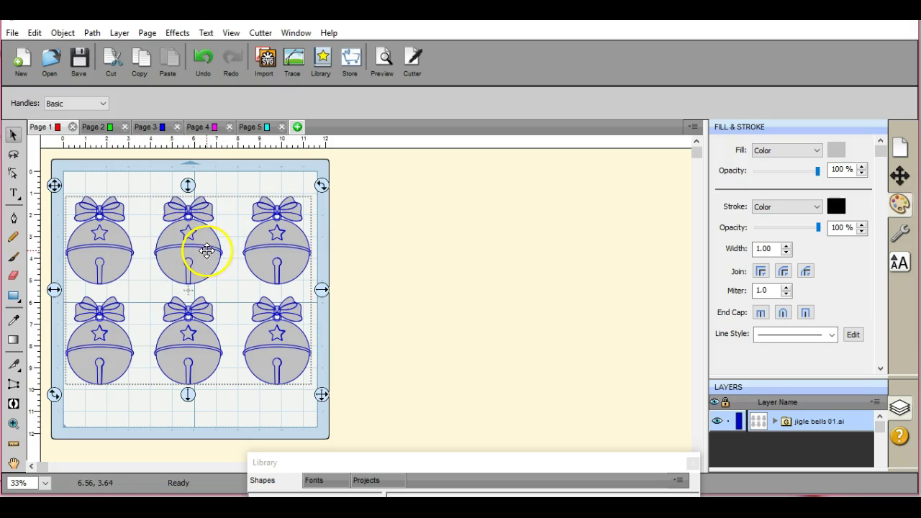
# Ungroup the bells and send the top-left bell to Page 2
pyautogui.click(61, 33)
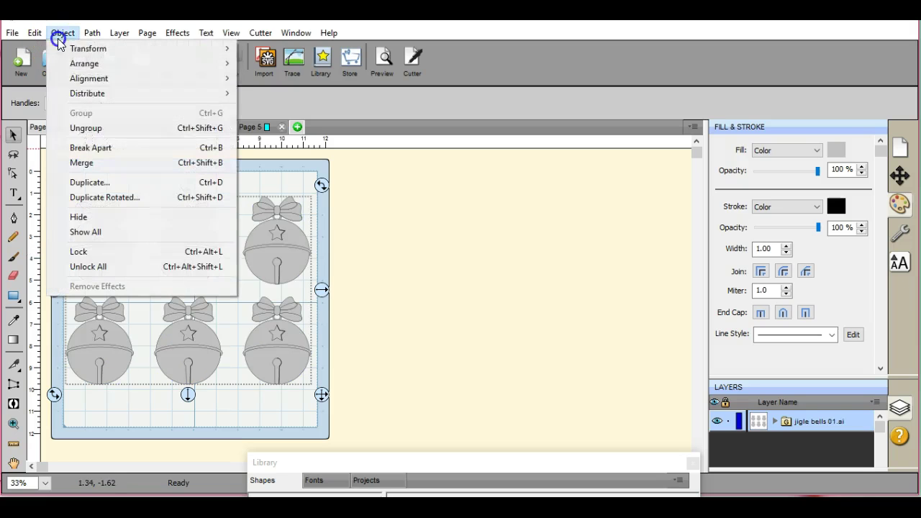
pyautogui.click(87, 128)
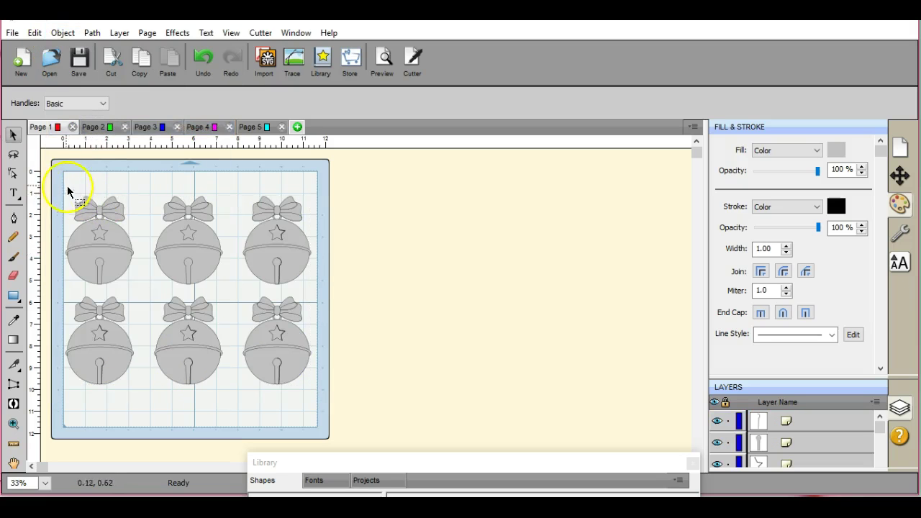
pyautogui.moveTo(60, 181); pyautogui.dragTo(147, 298)
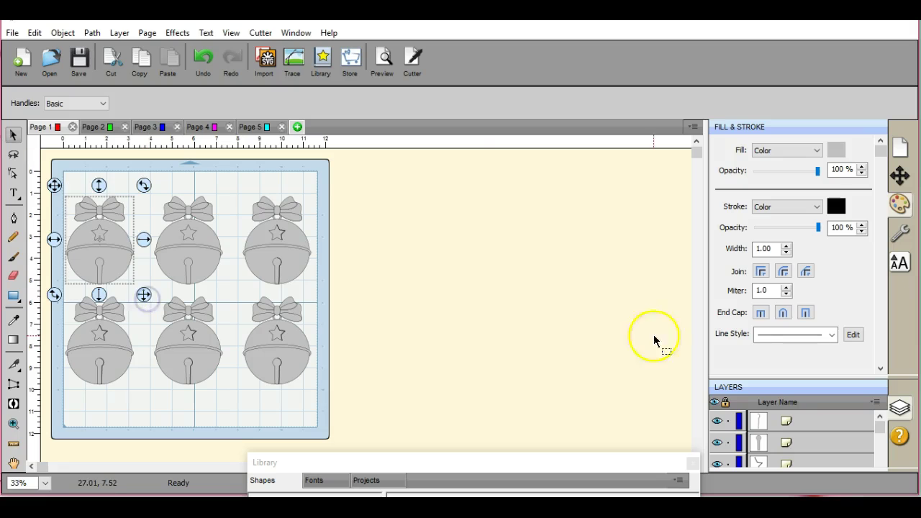
pyautogui.click(876, 403)
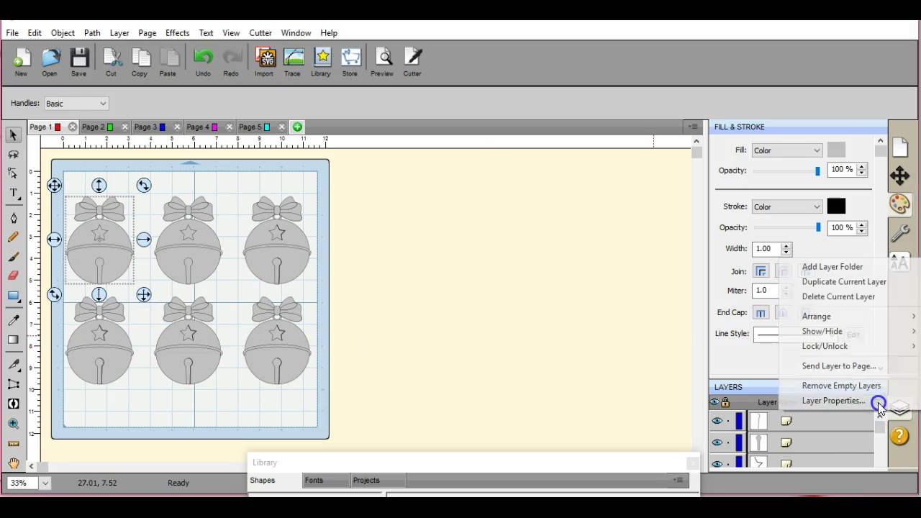
pyautogui.click(868, 364)
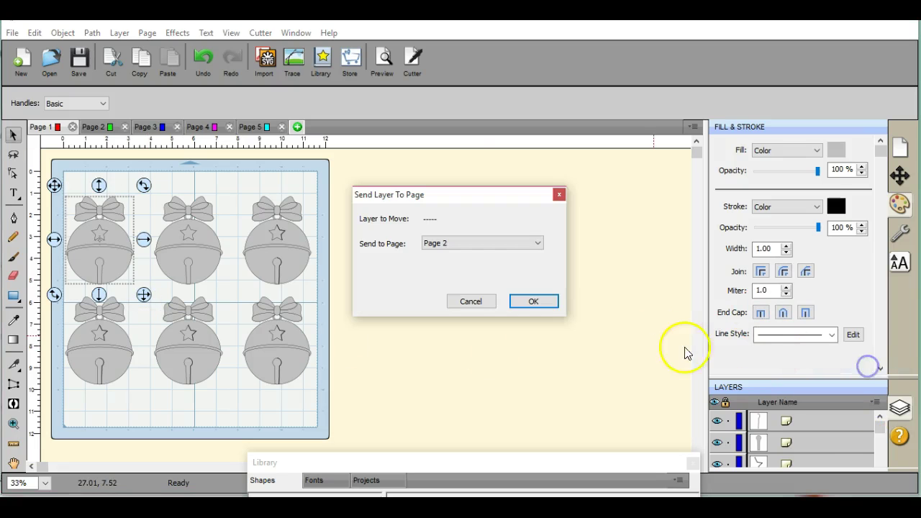
pyautogui.click(534, 303)
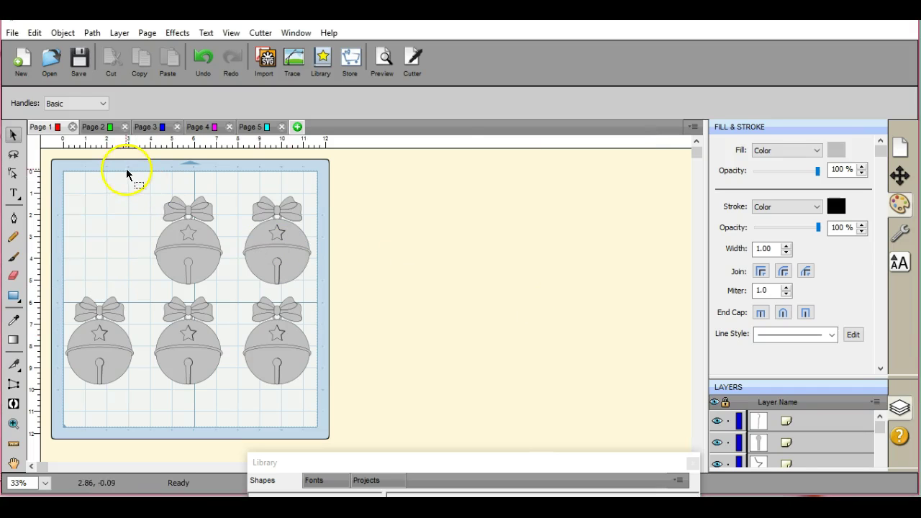
# Send the top-middle bell to Page 3
pyautogui.moveTo(125, 170); pyautogui.dragTo(242, 288)
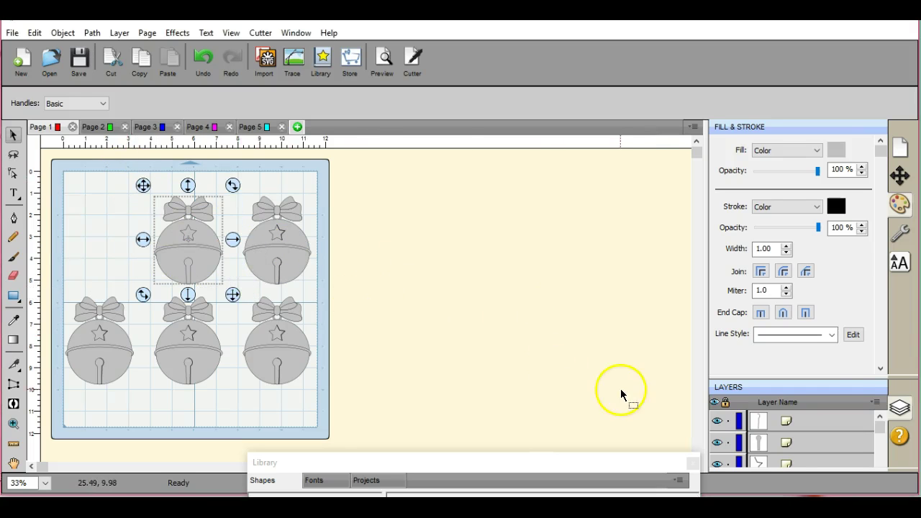
pyautogui.click(876, 405)
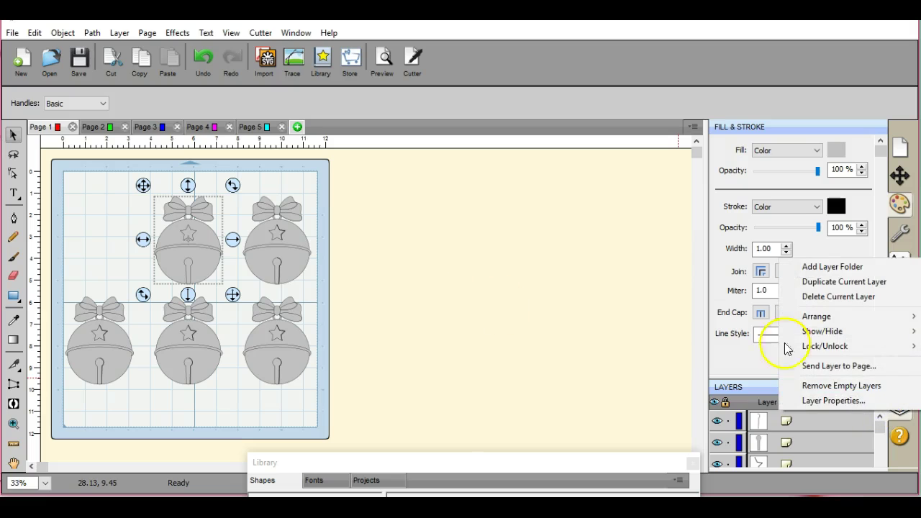
pyautogui.click(820, 367)
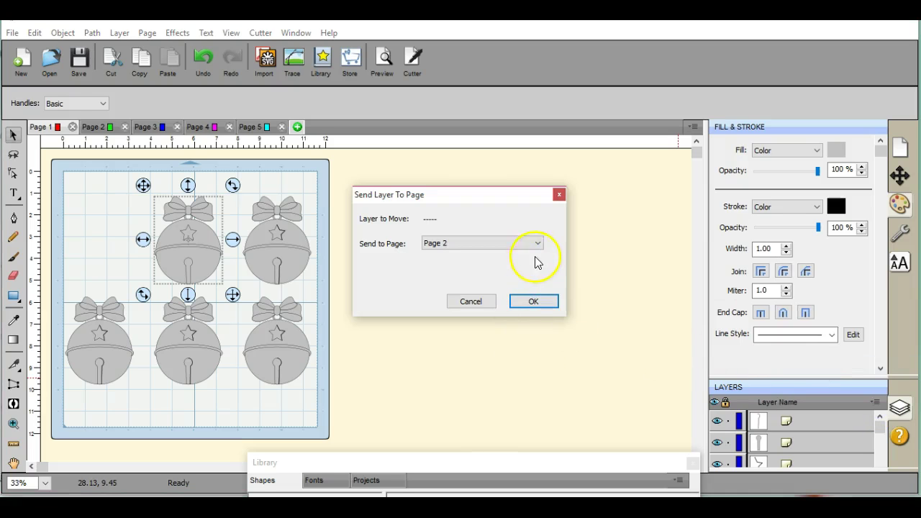
pyautogui.click(538, 243)
pyautogui.click(538, 265)
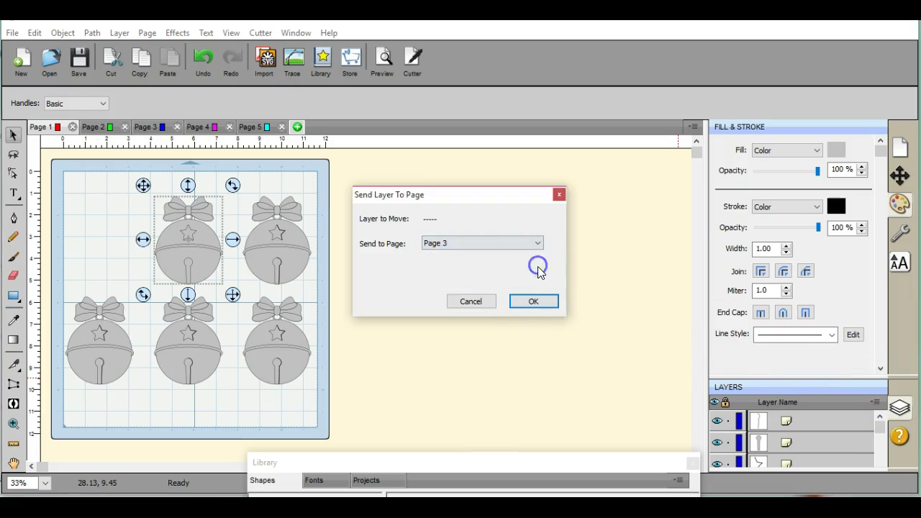
pyautogui.click(540, 302)
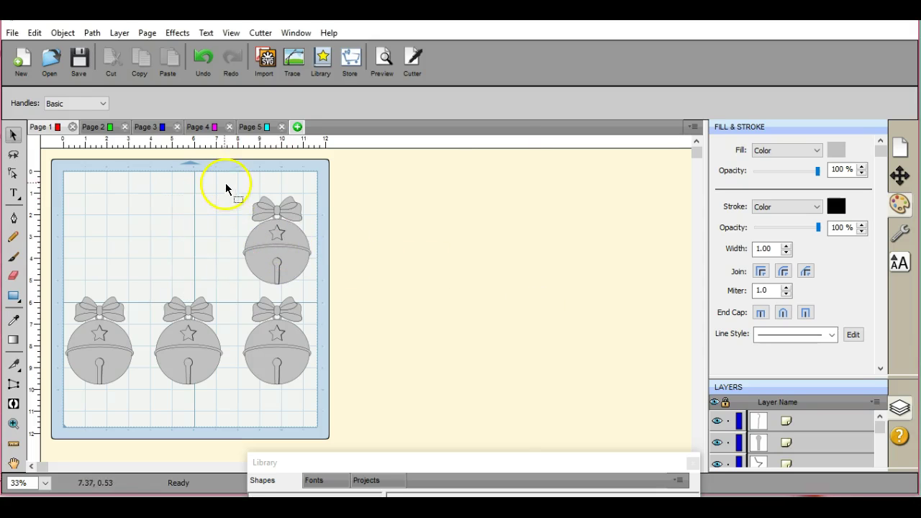
# Send the top-right bell to Page 4
pyautogui.moveTo(225, 182); pyautogui.dragTo(335, 301)
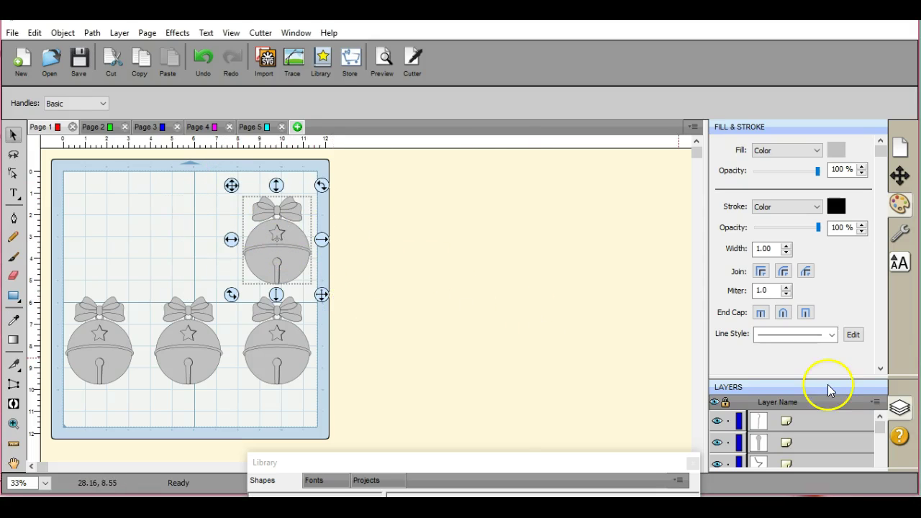
pyautogui.rightClick(881, 405)
pyautogui.click(862, 366)
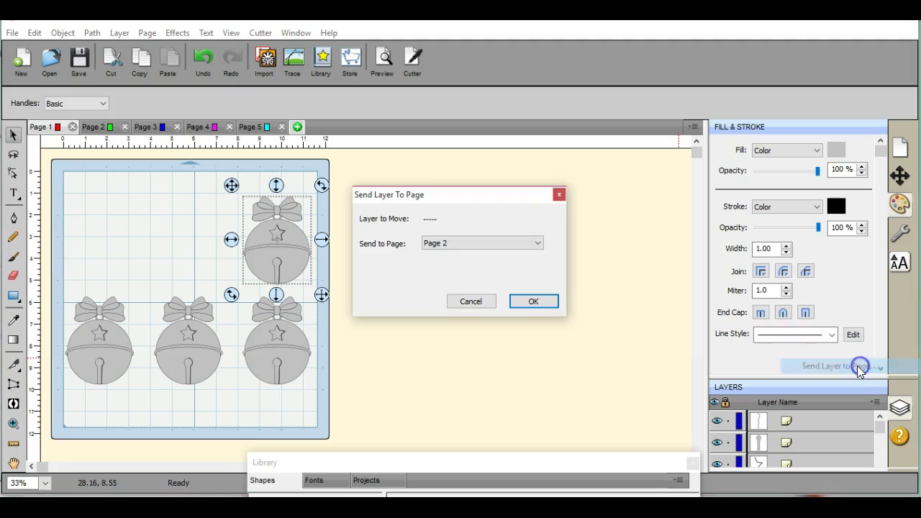
pyautogui.click(538, 243)
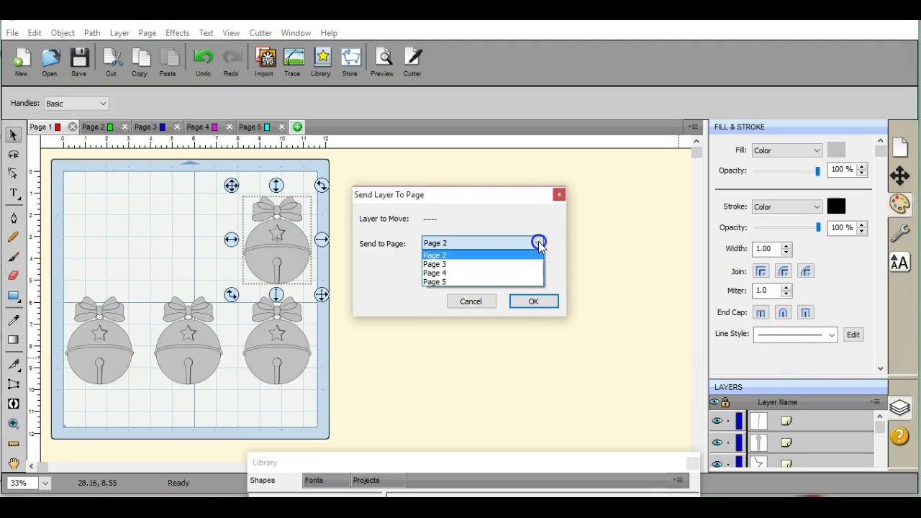
pyautogui.click(536, 273)
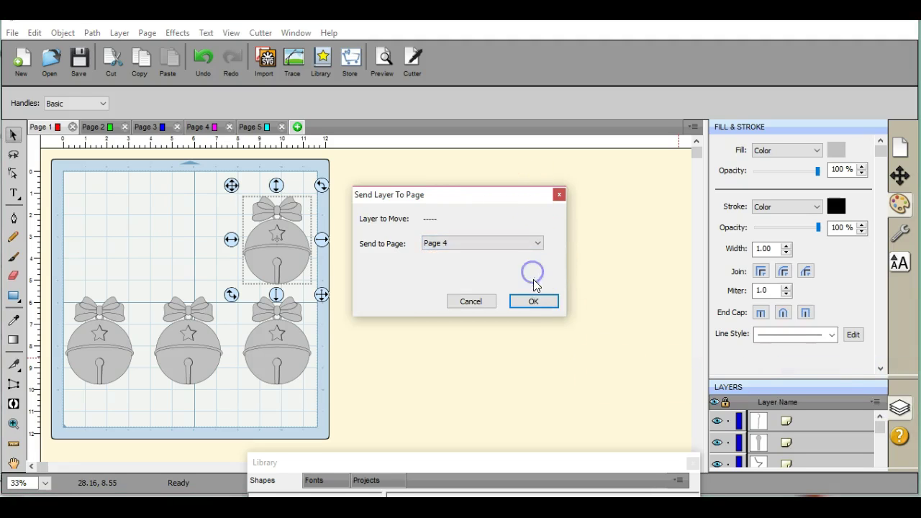
pyautogui.click(534, 301)
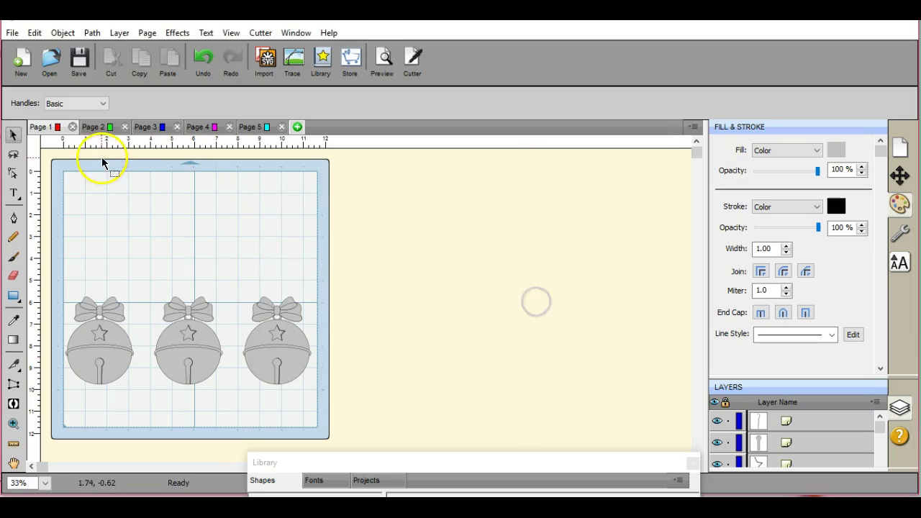
# Move Page 2's bell to the centre of the mat
pyautogui.click(110, 128)
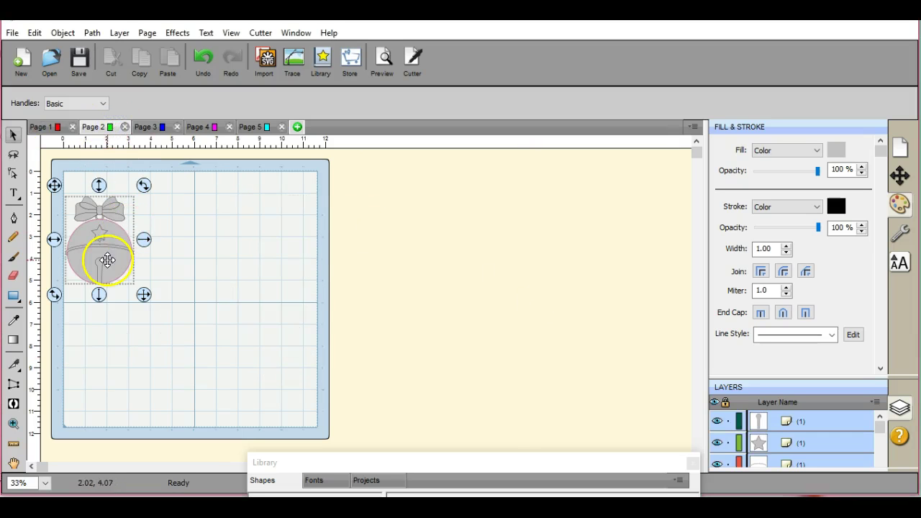
pyautogui.moveTo(55, 184); pyautogui.dragTo(151, 245)
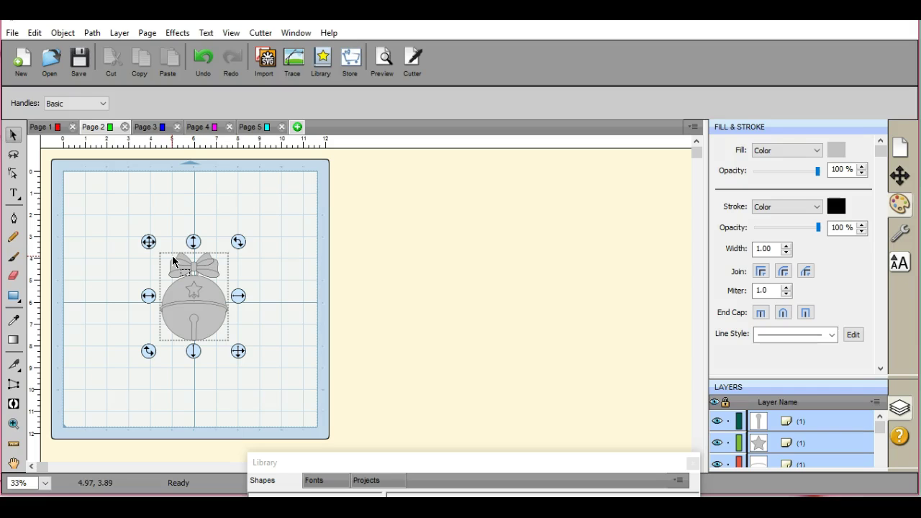
pyautogui.moveTo(144, 242); pyautogui.dragTo(56, 321)
# Tilt Page 3's bell, shrink it to 2.760 by 3.124 in, and place it bottom-right
pyautogui.click(151, 127)
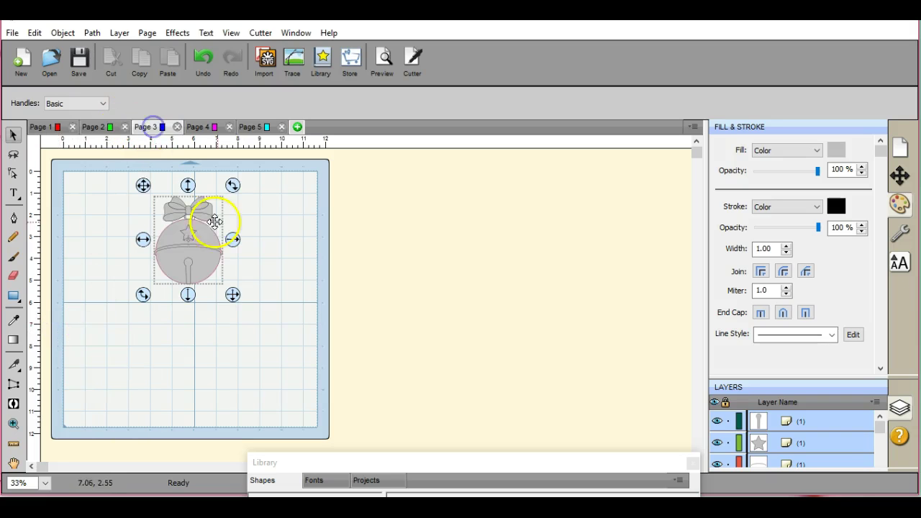
pyautogui.moveTo(143, 186); pyautogui.dragTo(147, 186)
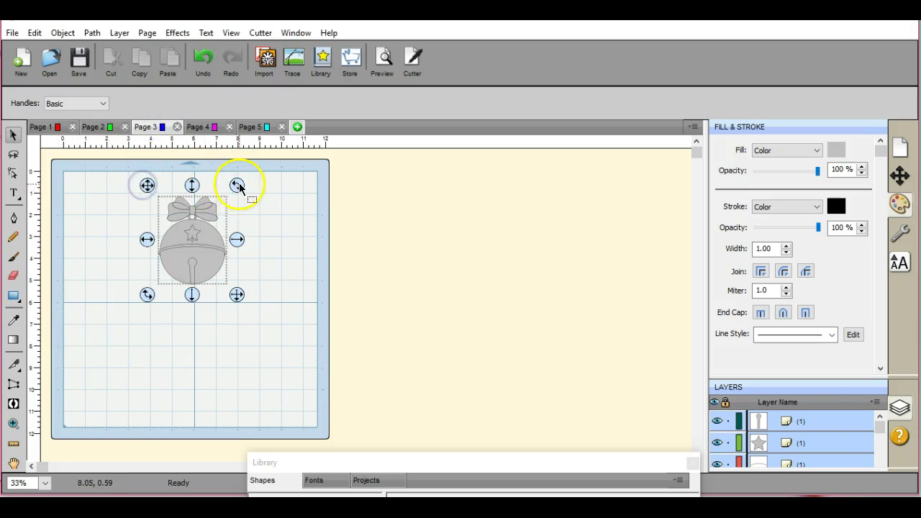
pyautogui.moveTo(239, 188); pyautogui.dragTo(241, 289)
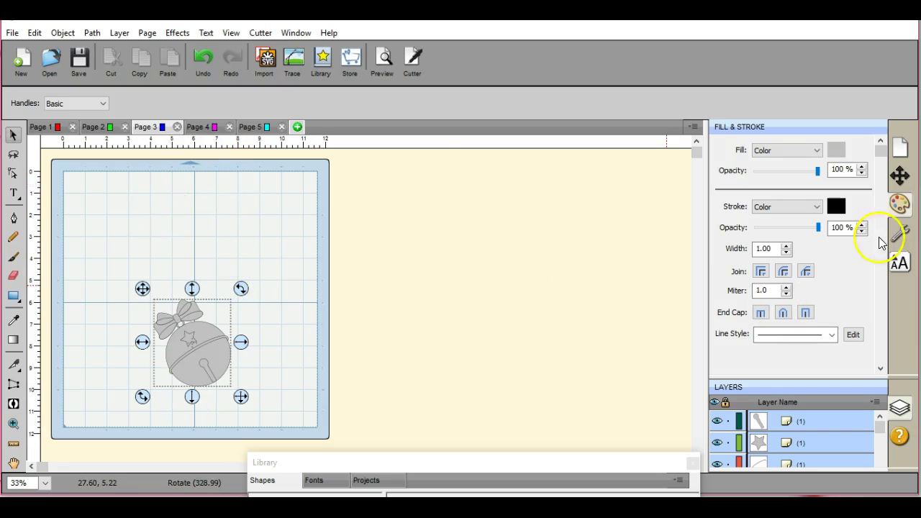
pyautogui.click(901, 175)
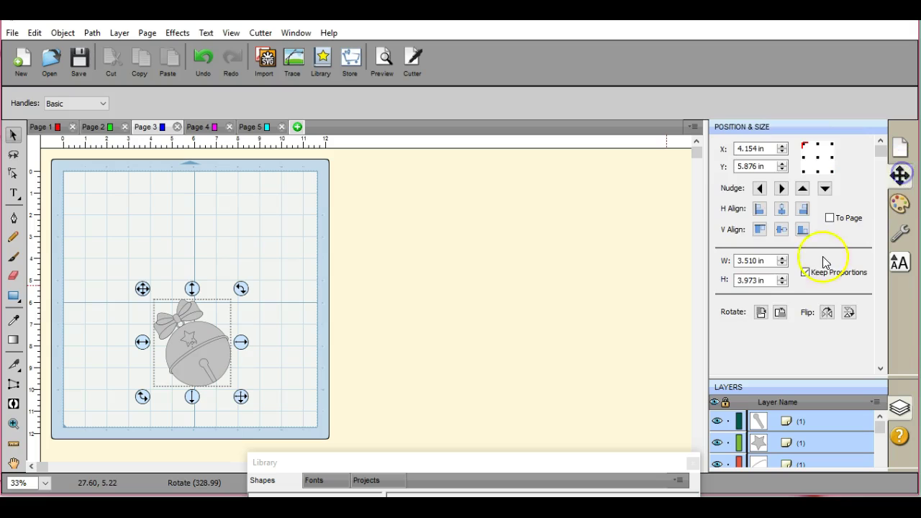
pyautogui.click(780, 264)
pyautogui.click(781, 264)
pyautogui.click(781, 265)
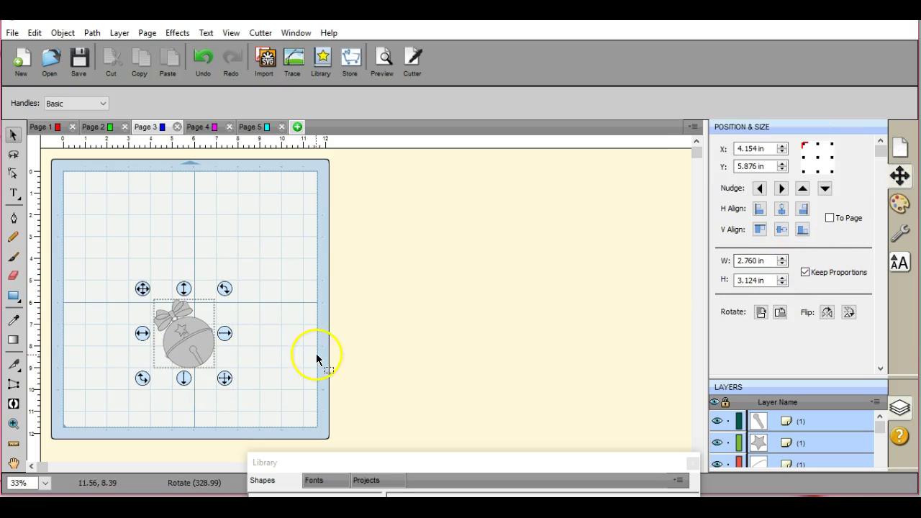
pyautogui.click(144, 289)
pyautogui.moveTo(144, 289); pyautogui.dragTo(243, 345)
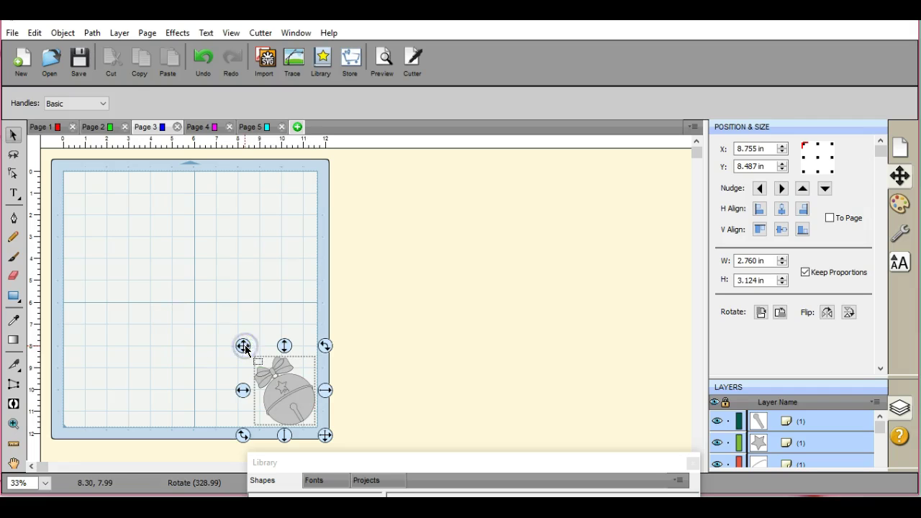
# Add 'Merry Christmas' in 1.00 in Arial near the top of Page 3, then show Page 2
pyautogui.click(13, 194)
pyautogui.click(128, 241)
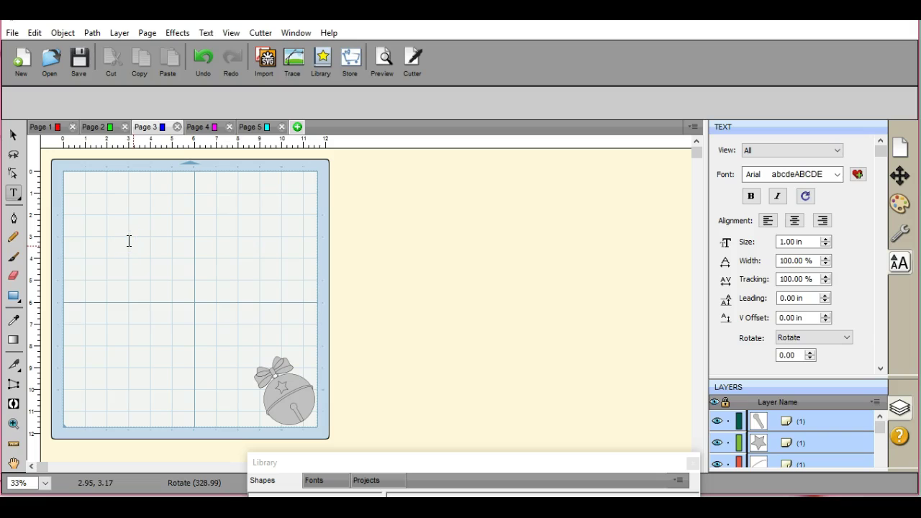
pyautogui.write('Merry Christmas')
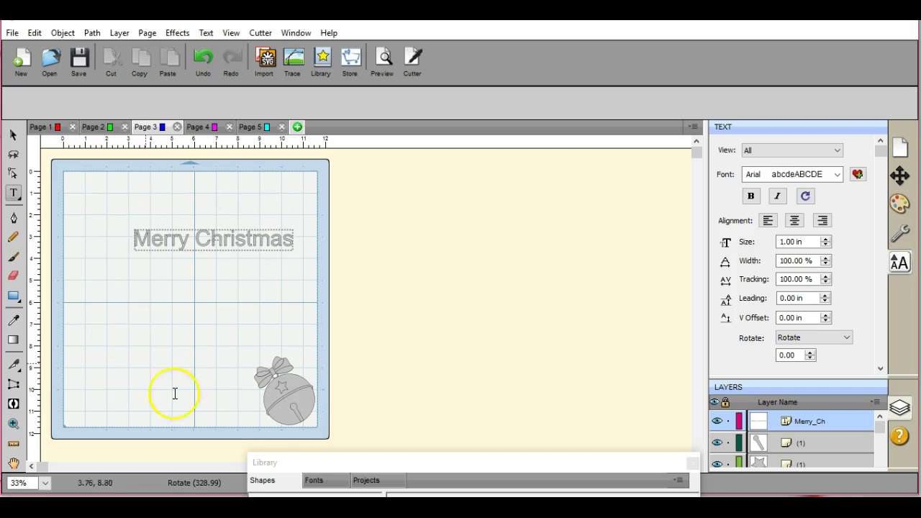
pyautogui.click(103, 128)
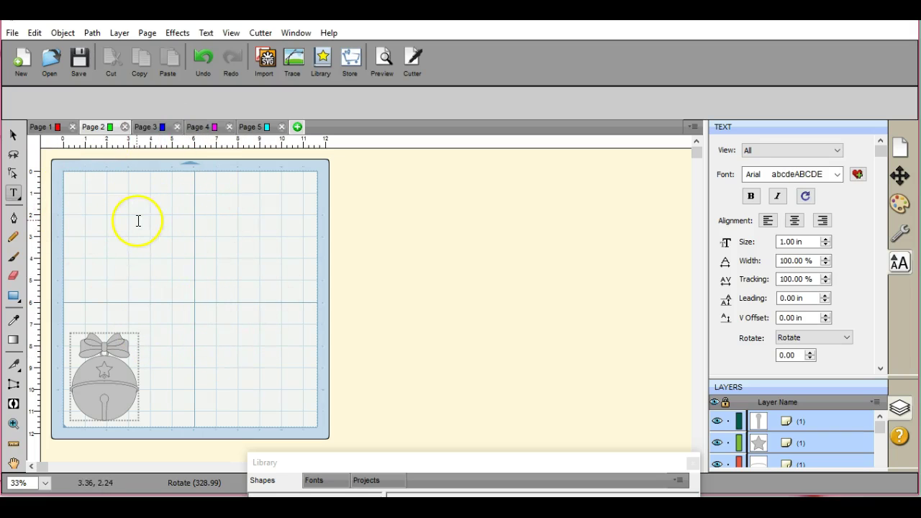
# Type 'green' near Page 2's bottom right, set its cut line to Draw (Pen), and preview
pyautogui.click(239, 418)
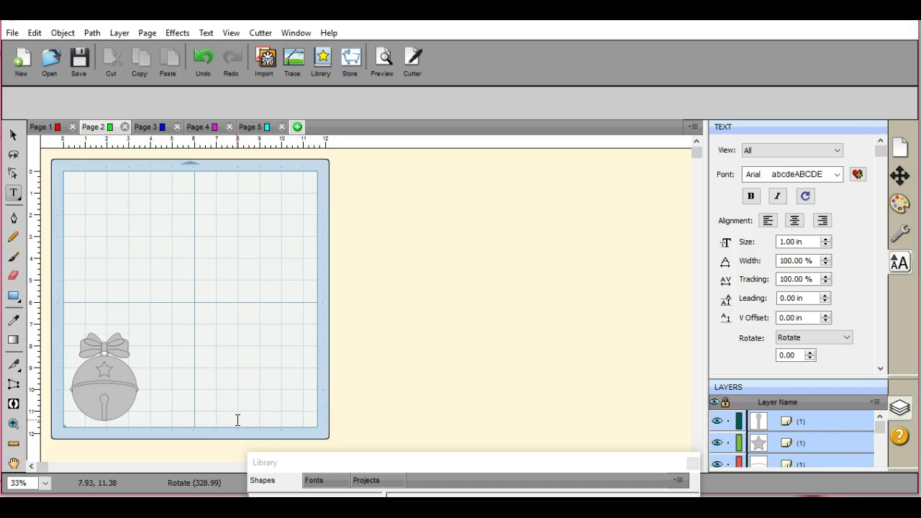
pyautogui.write('green')
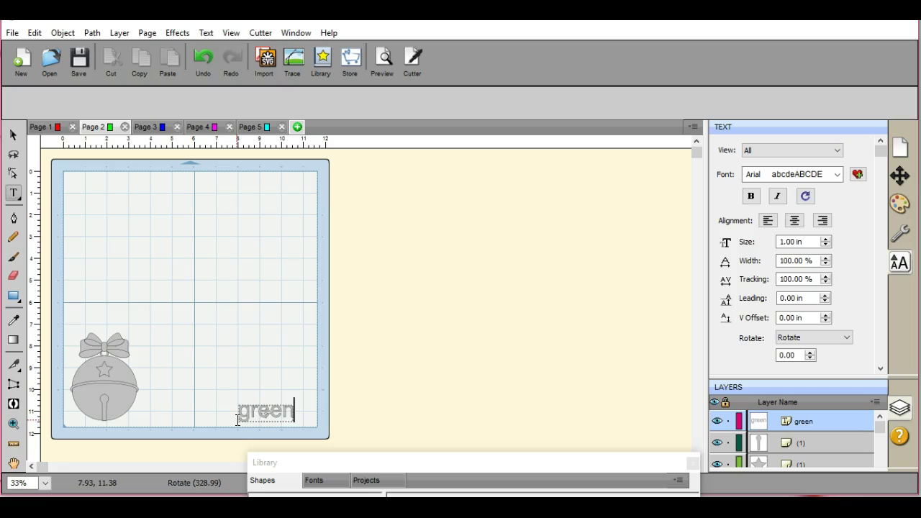
pyautogui.click(900, 232)
pyautogui.click(863, 216)
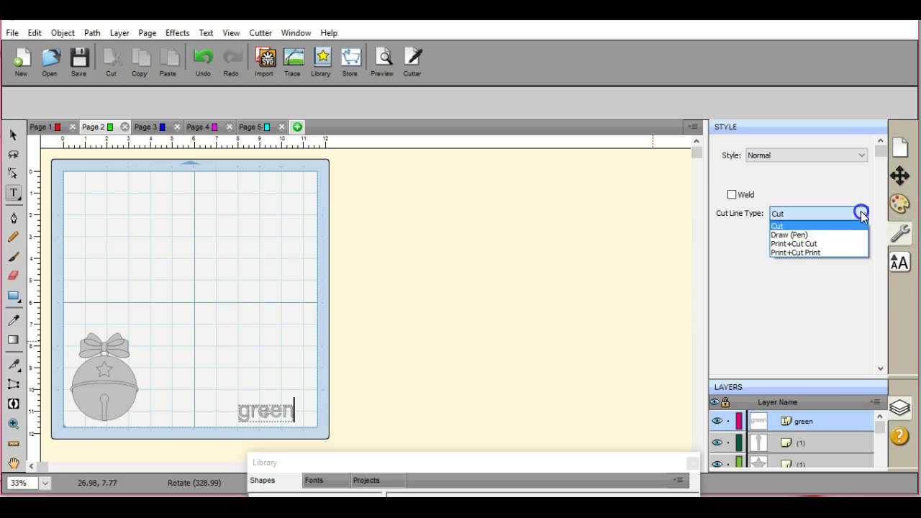
pyautogui.click(857, 234)
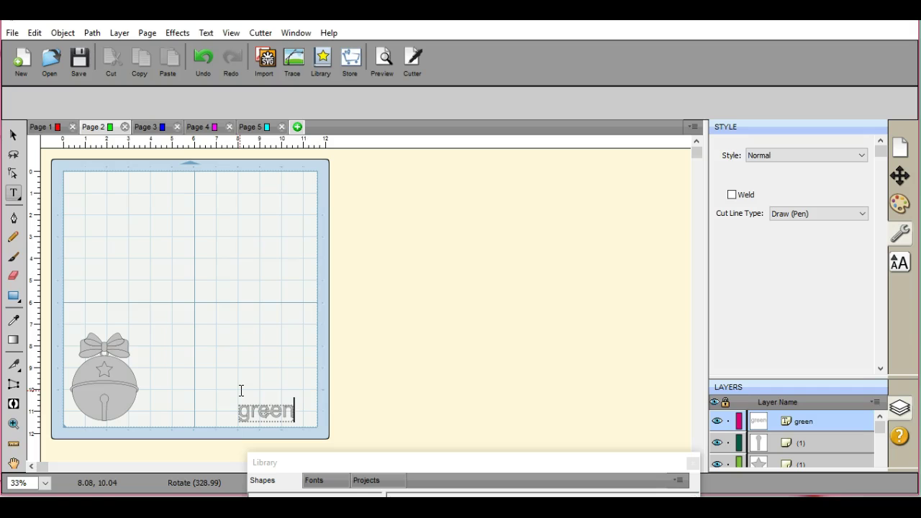
pyautogui.click(382, 63)
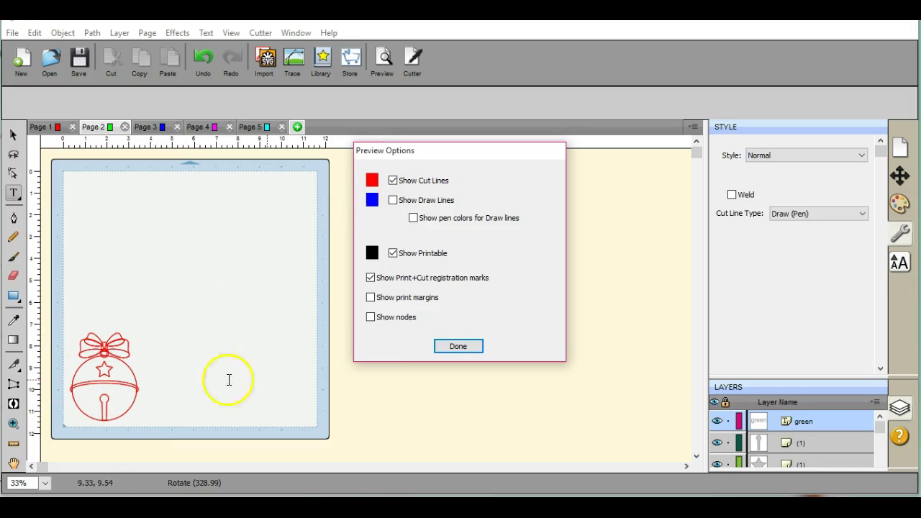
pyautogui.click(457, 352)
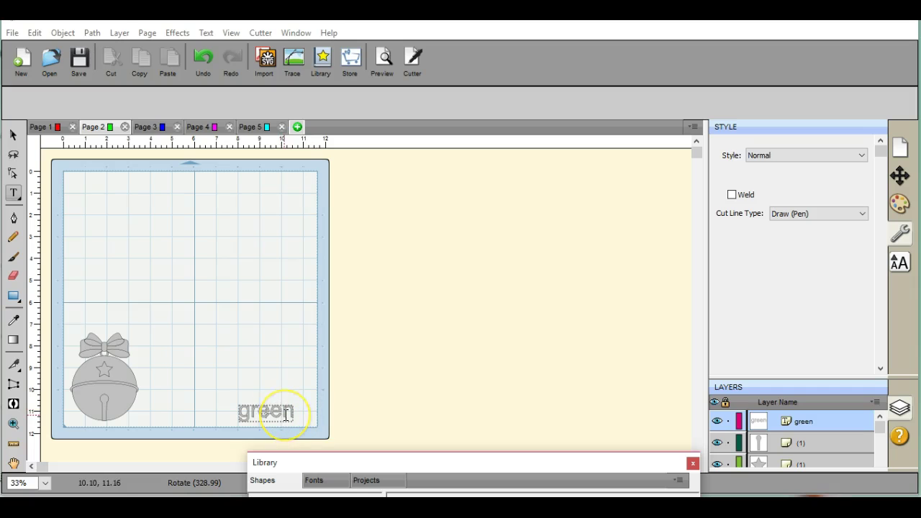
# On Page 1, enlarge the six-snowflake artwork to about 11.3 × 10.7 in so it nearly fills the mat
pyautogui.click(50, 134)
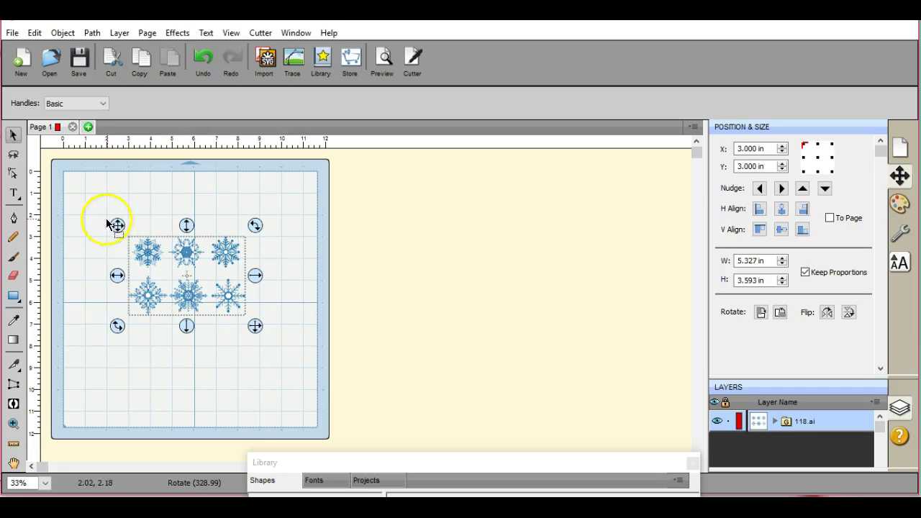
pyautogui.click(115, 224)
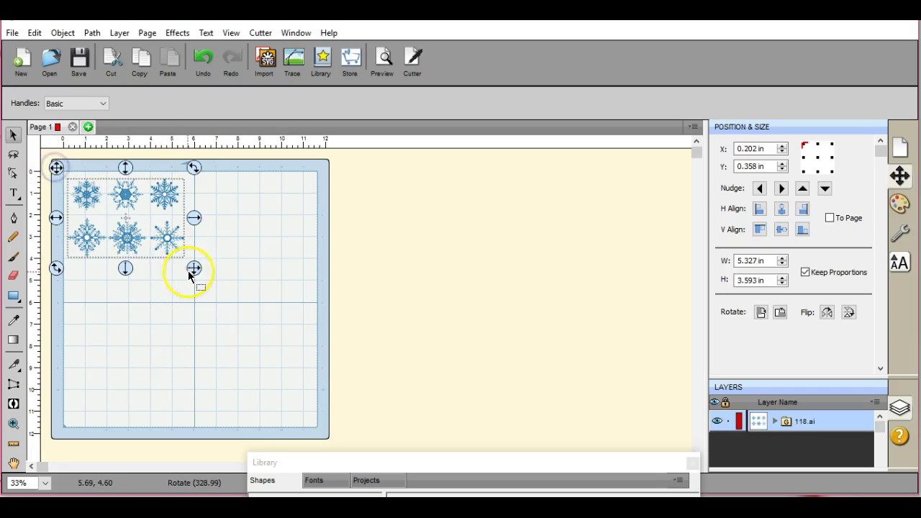
pyautogui.moveTo(193, 270); pyautogui.dragTo(326, 429)
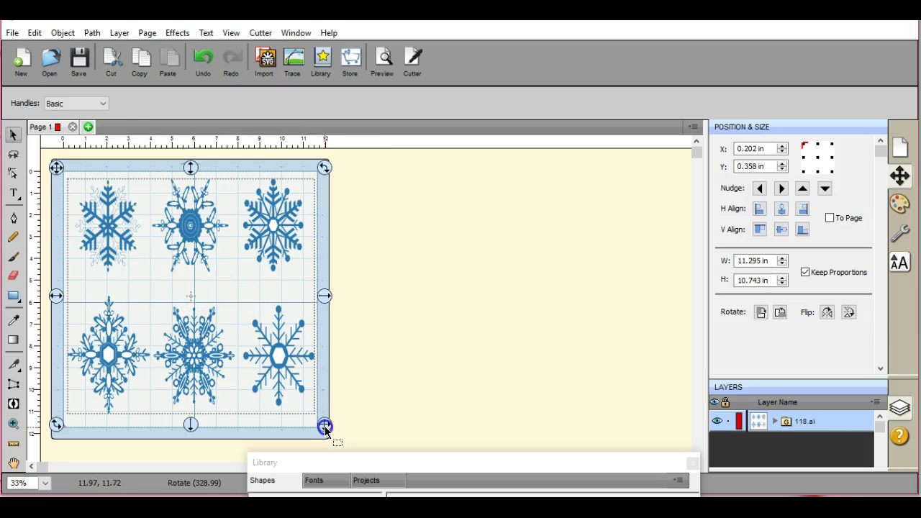
# Create Page 2 through Page 6, accepting the default Page Properties for each new page
pyautogui.click(88, 127)
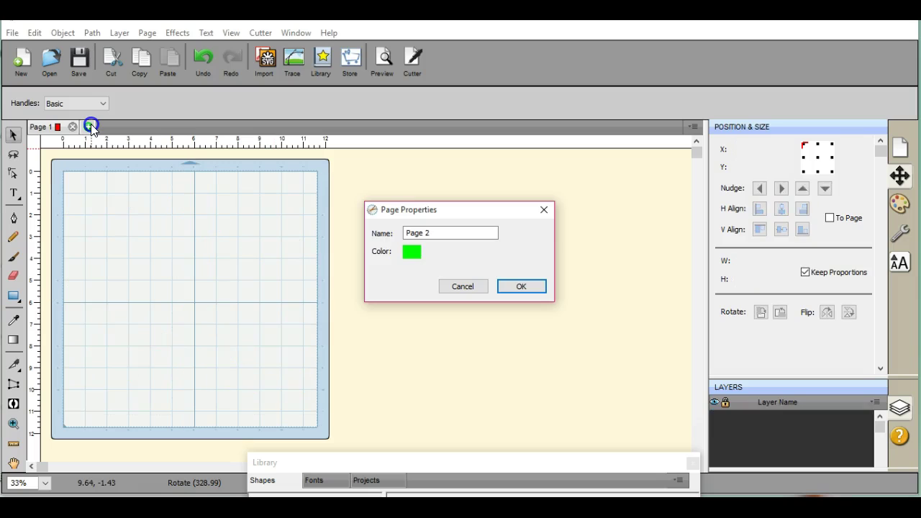
pyautogui.press('Return')
pyautogui.click(142, 128)
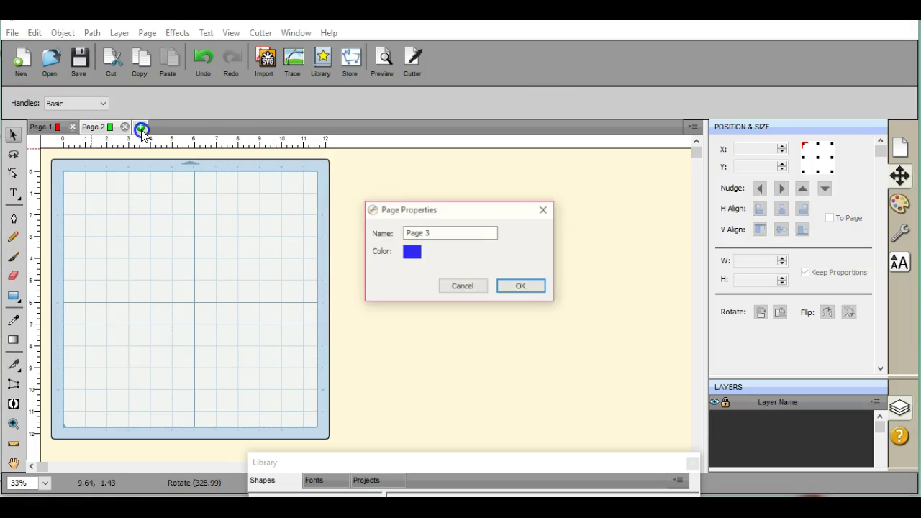
pyautogui.press('Return')
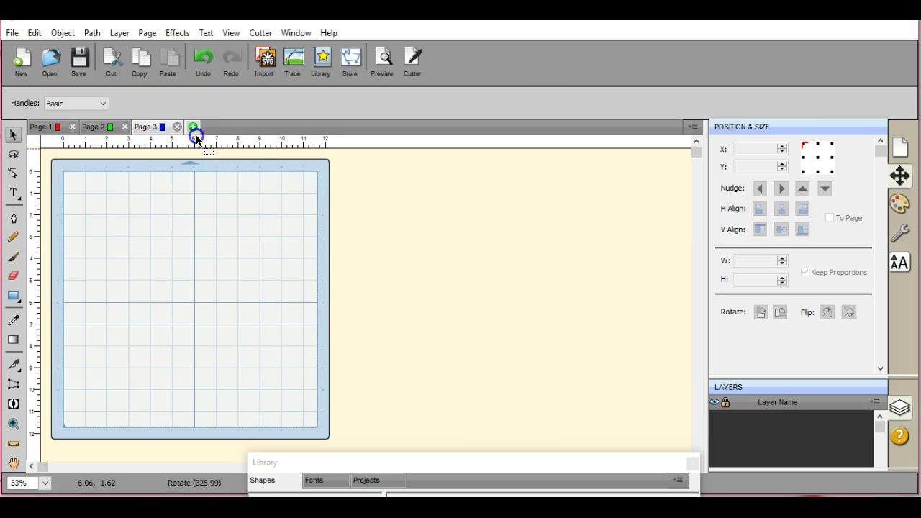
pyautogui.click(194, 130)
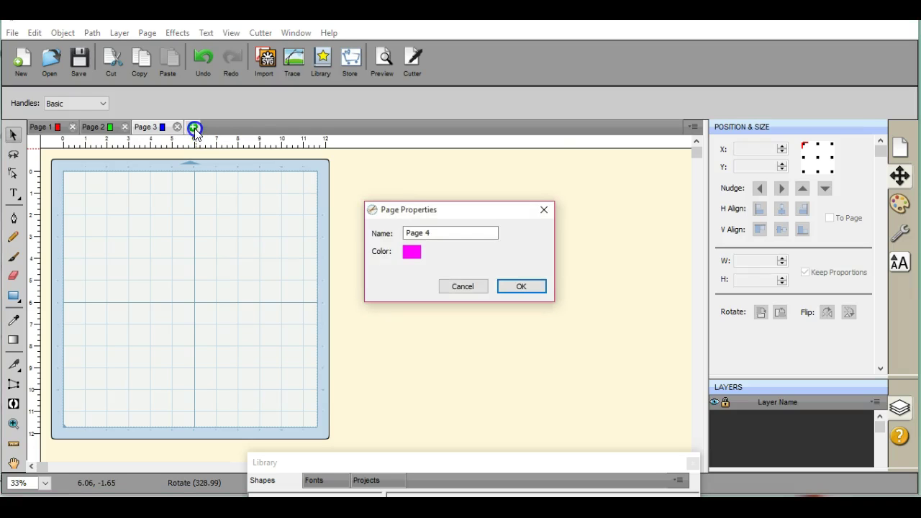
pyautogui.press('Return')
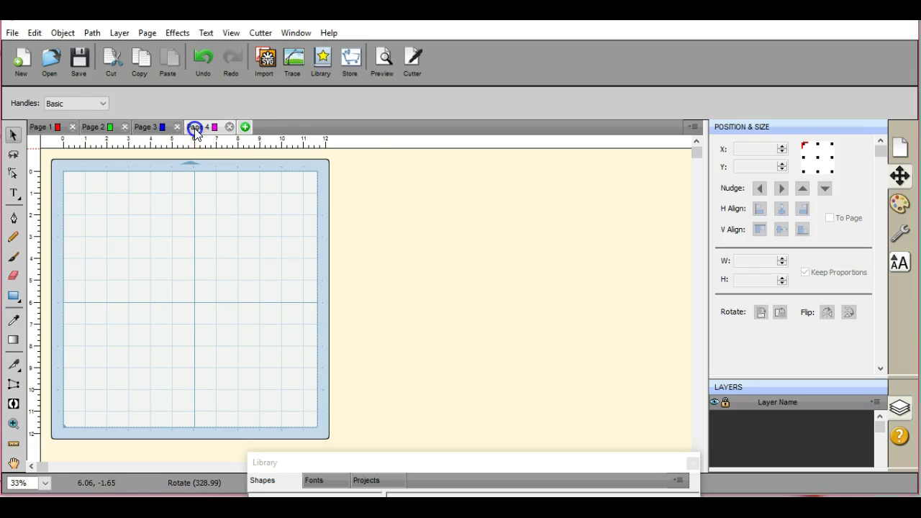
pyautogui.click(246, 126)
pyautogui.press('Return')
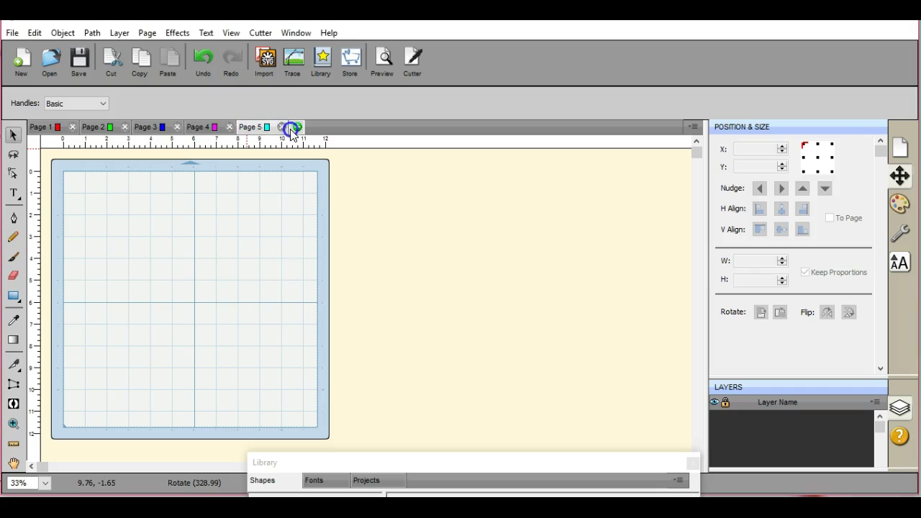
pyautogui.click(293, 128)
pyautogui.press('Return')
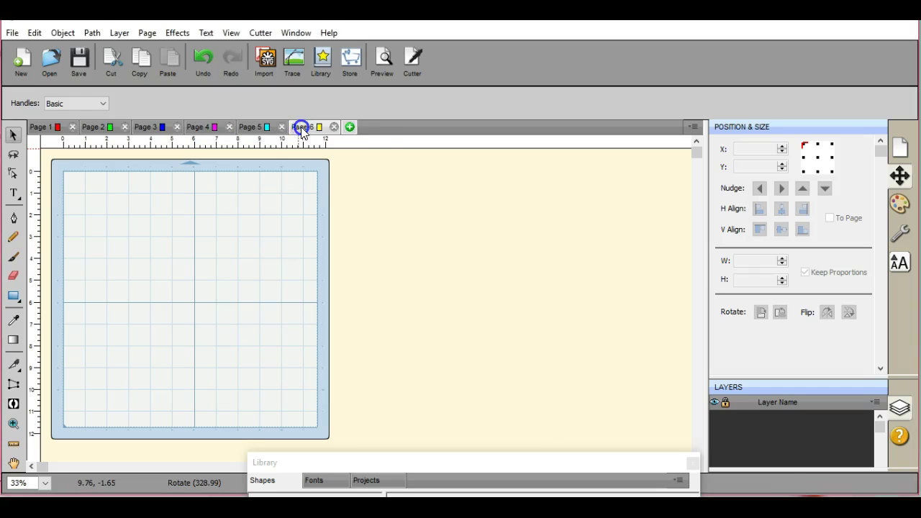
# Ungroup the Page 1 snowflakes, then regroup the middle top snowflake and send it to Page 2
pyautogui.click(55, 128)
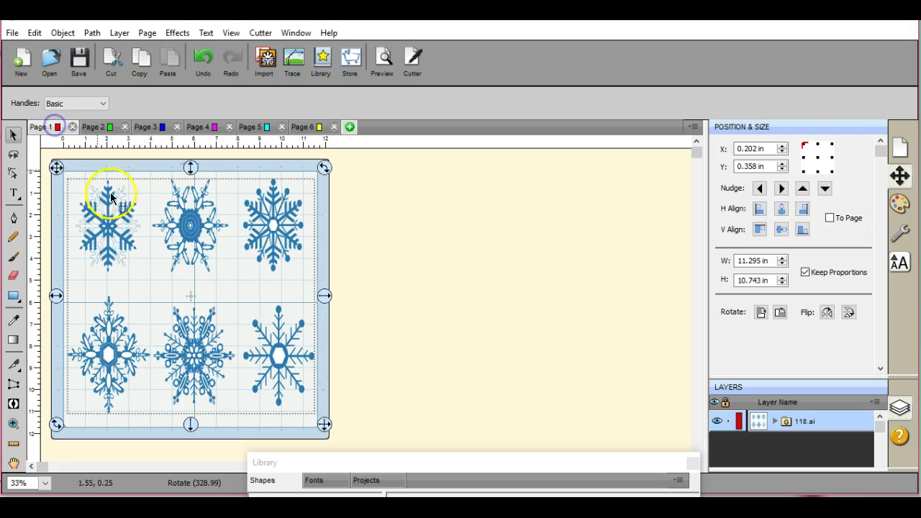
pyautogui.click(68, 36)
pyautogui.click(105, 126)
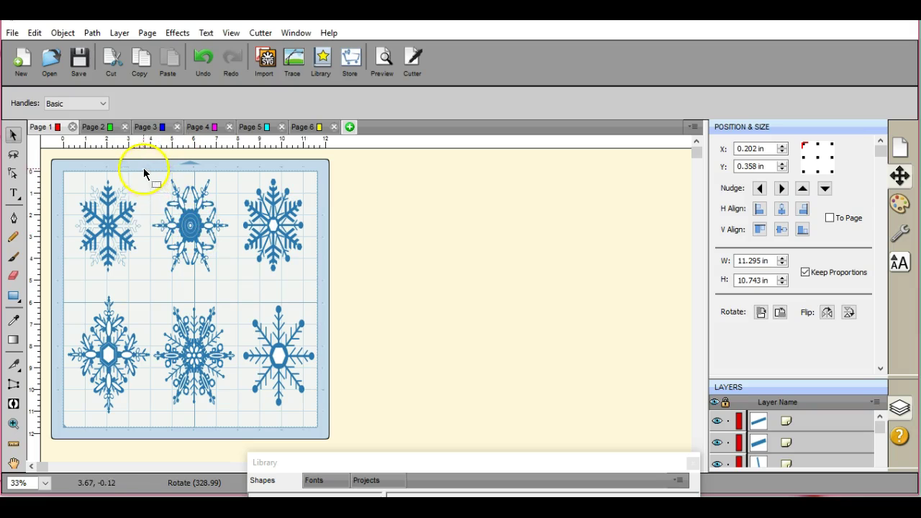
pyautogui.moveTo(144, 173); pyautogui.dragTo(237, 286)
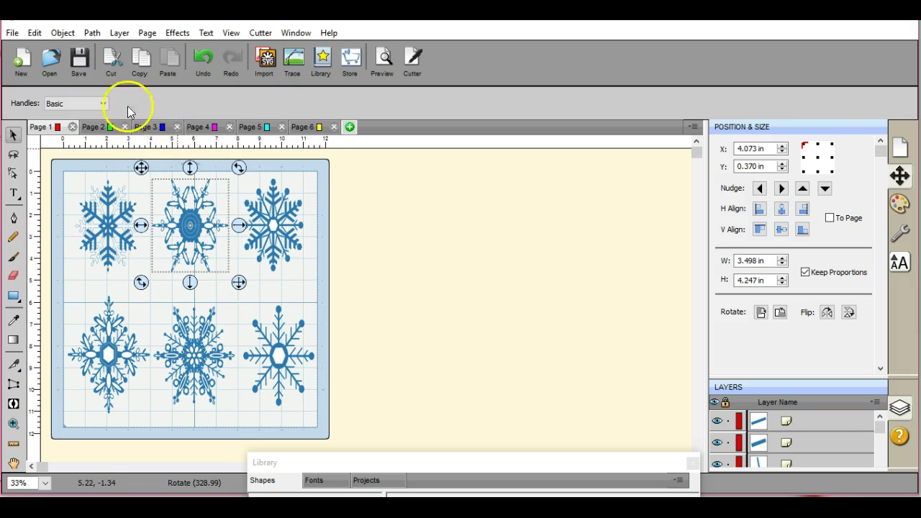
pyautogui.click(63, 34)
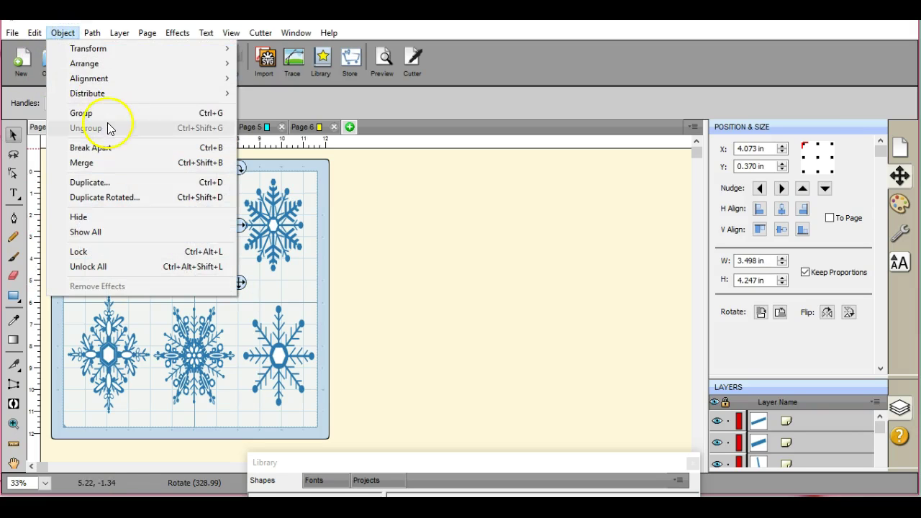
pyautogui.click(106, 114)
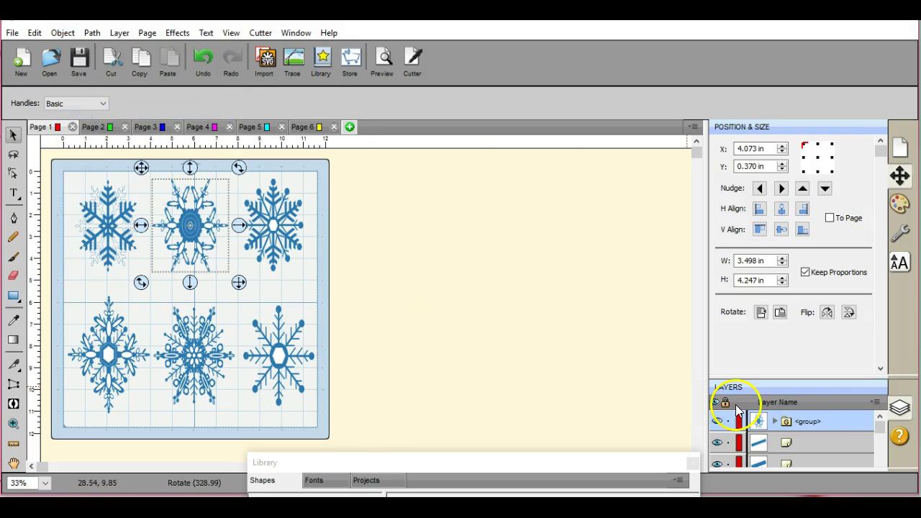
pyautogui.click(875, 404)
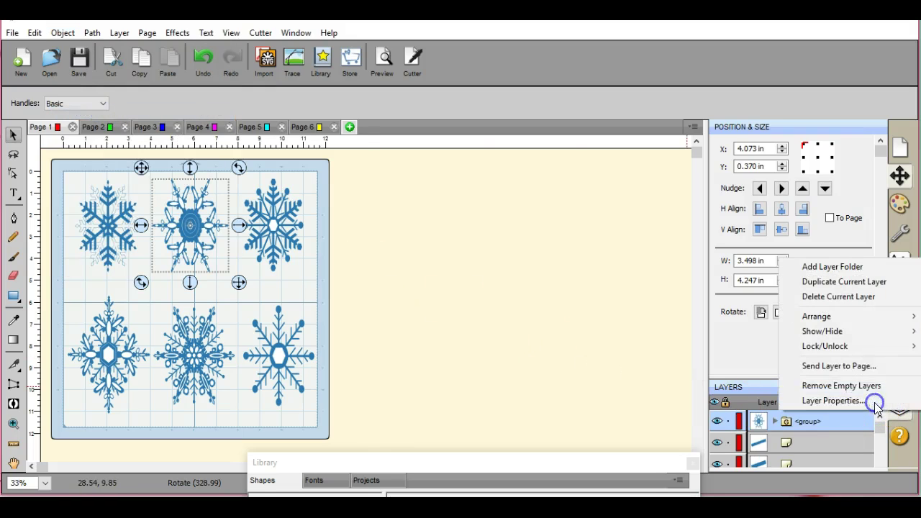
pyautogui.click(858, 366)
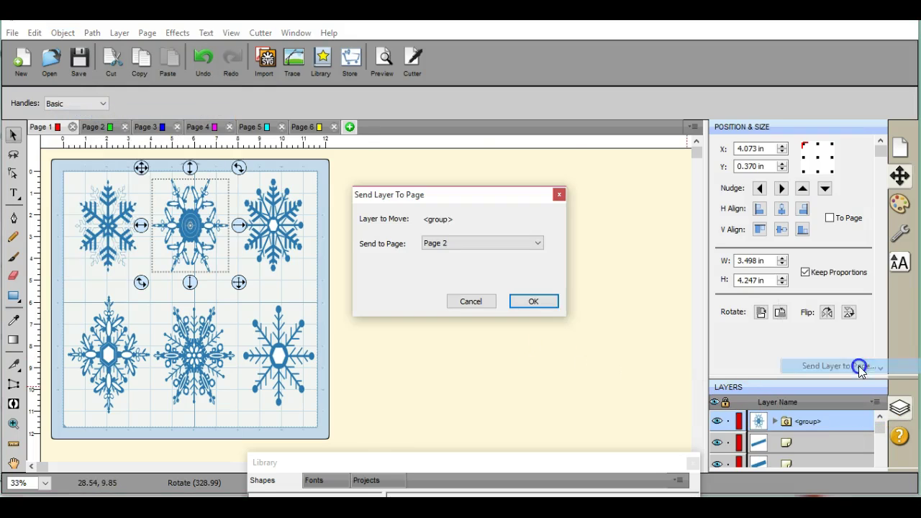
pyautogui.click(529, 303)
# Group the upper-right snowflake's pieces and send it to Page 3
pyautogui.moveTo(225, 178); pyautogui.dragTo(316, 285)
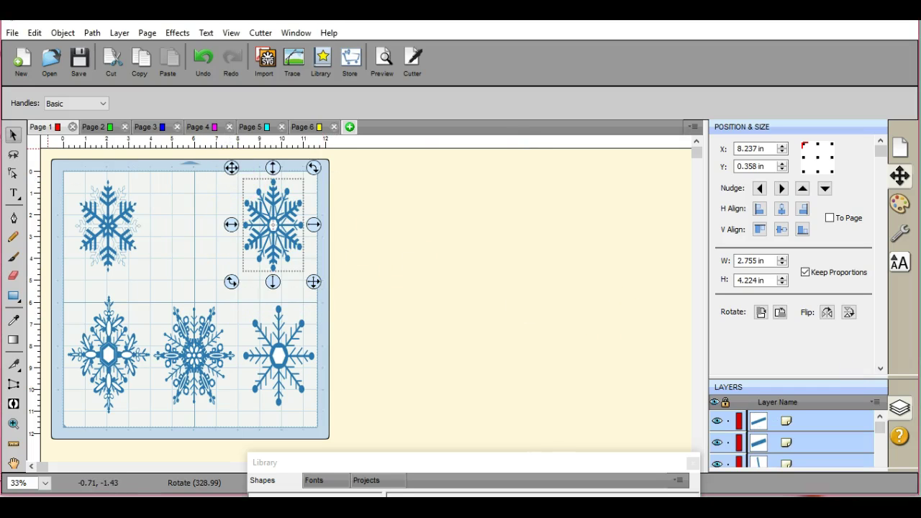
pyautogui.click(64, 33)
pyautogui.click(101, 117)
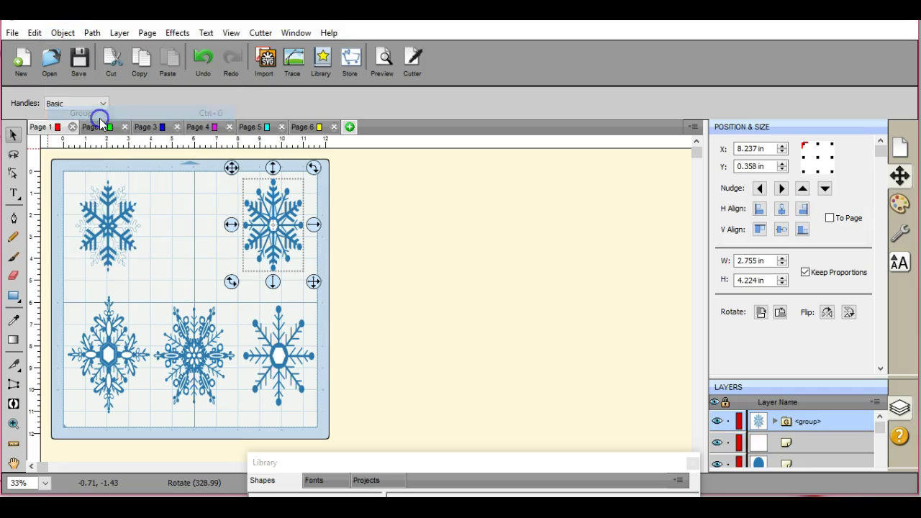
pyautogui.click(875, 402)
pyautogui.click(864, 366)
pyautogui.click(530, 245)
pyautogui.click(533, 264)
pyautogui.click(540, 296)
# Group the bottom-right snowflake's pieces and send it to Page 4
pyautogui.moveTo(234, 288); pyautogui.dragTo(339, 429)
pyautogui.click(62, 33)
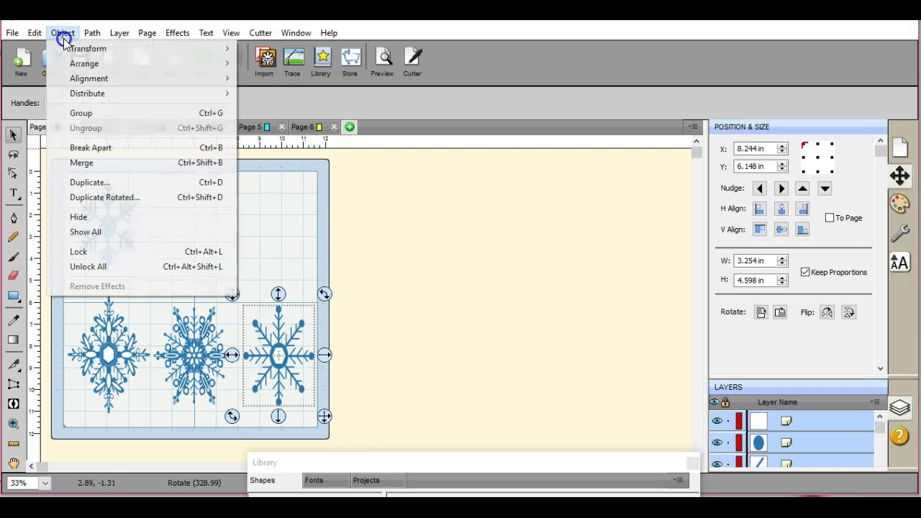
pyautogui.click(82, 113)
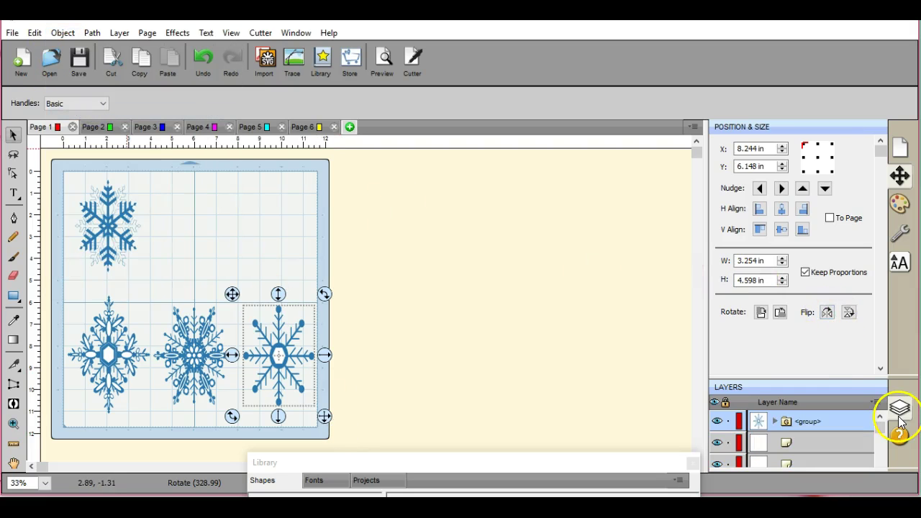
pyautogui.click(875, 402)
pyautogui.click(858, 365)
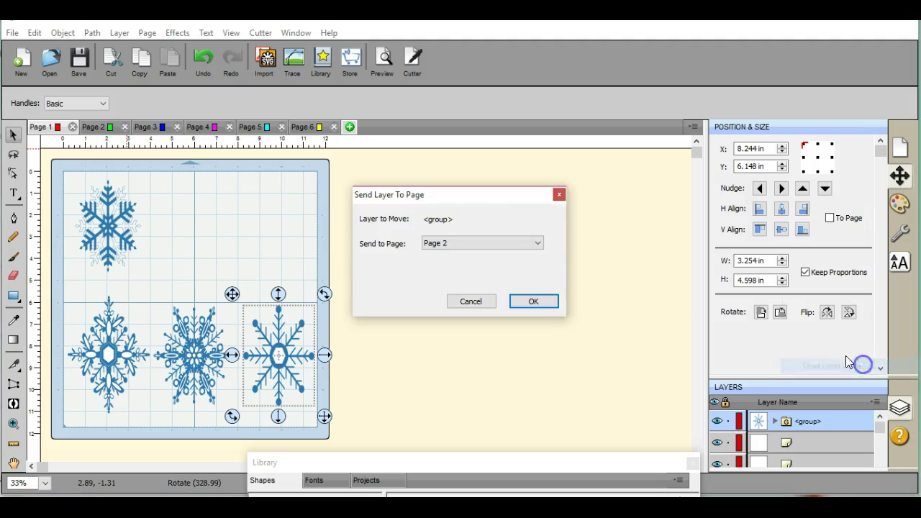
pyautogui.click(536, 243)
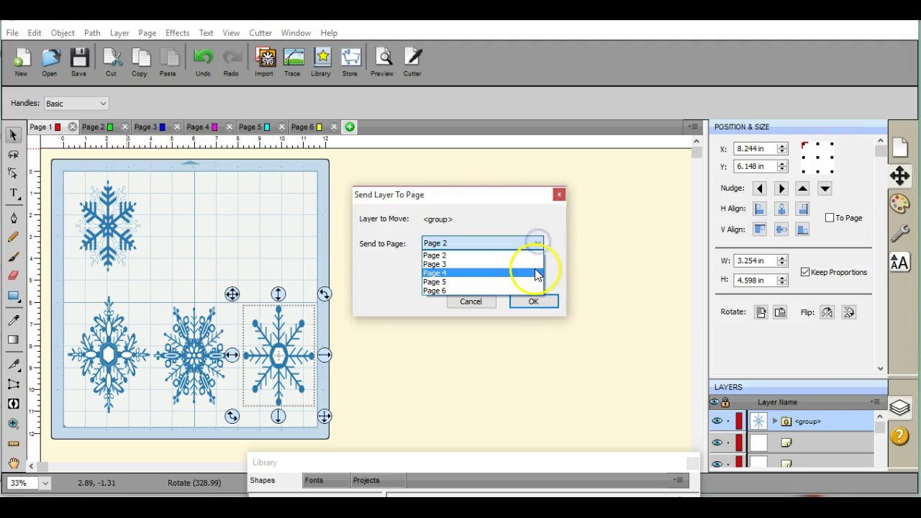
pyautogui.click(535, 274)
pyautogui.click(538, 302)
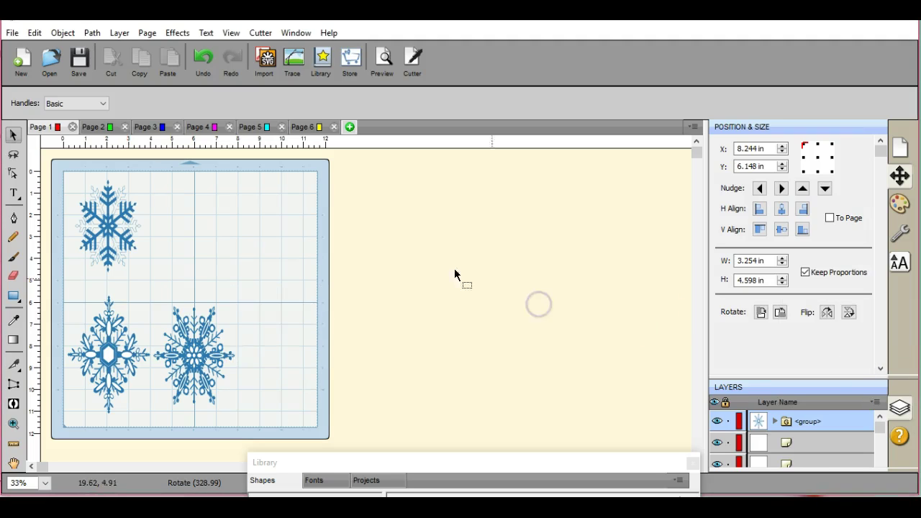
# On Page 2, move the snowflake to the top-left, enlarge it to 11.456 × 11.583 in, and preview its cut lines
pyautogui.click(106, 129)
pyautogui.moveTo(142, 168); pyautogui.dragTo(57, 164)
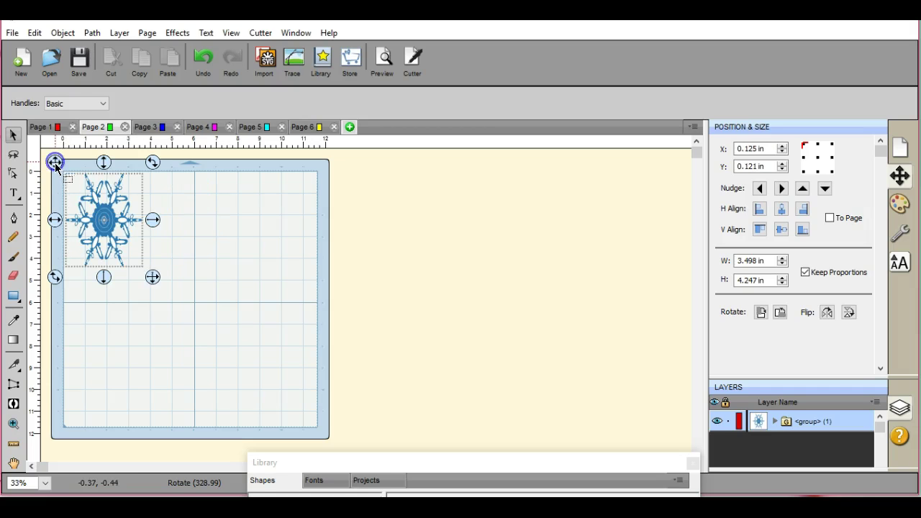
pyautogui.click(156, 280)
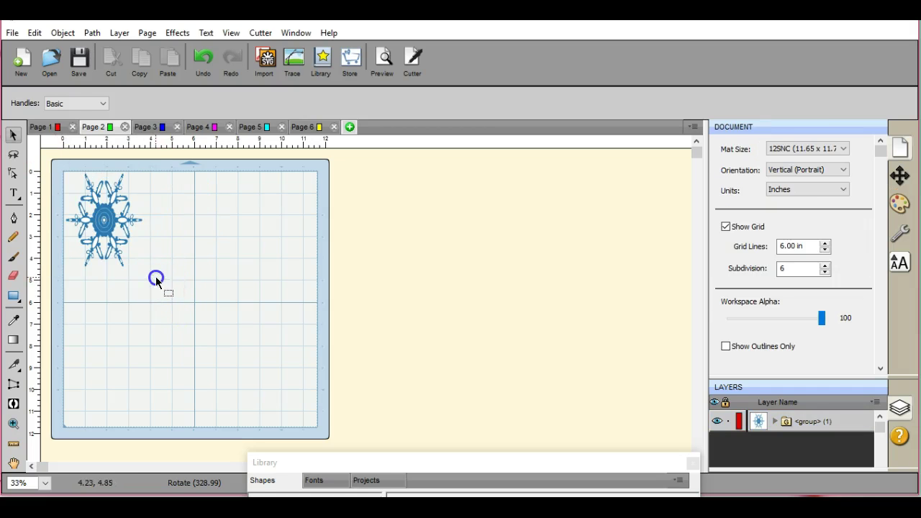
pyautogui.click(107, 213)
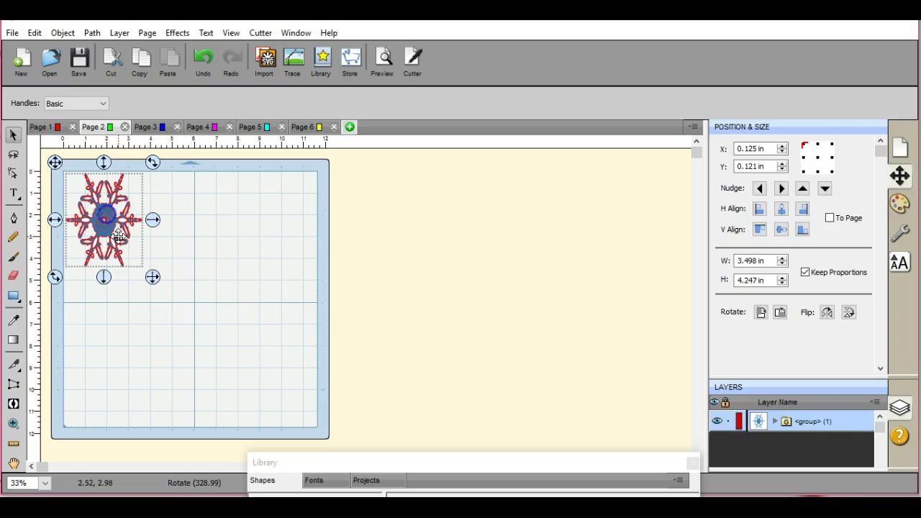
pyautogui.click(153, 279)
pyautogui.moveTo(153, 280); pyautogui.dragTo(325, 436)
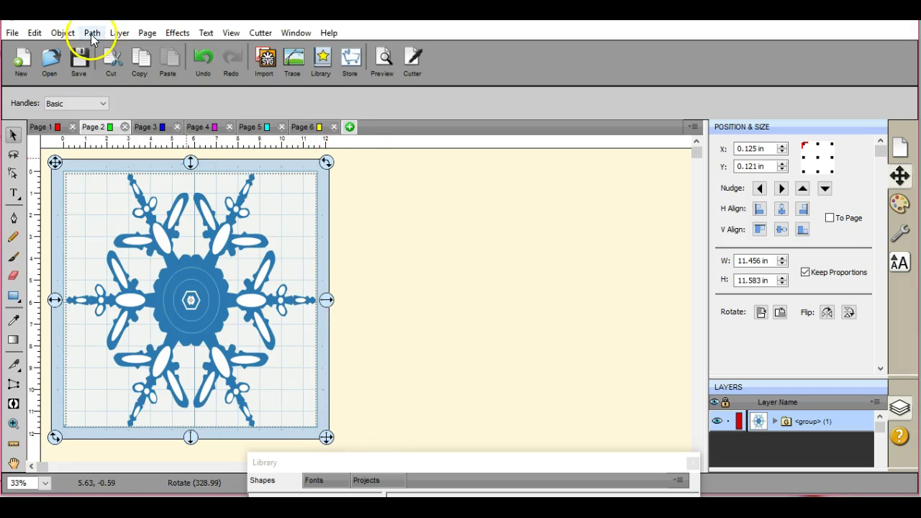
pyautogui.click(384, 69)
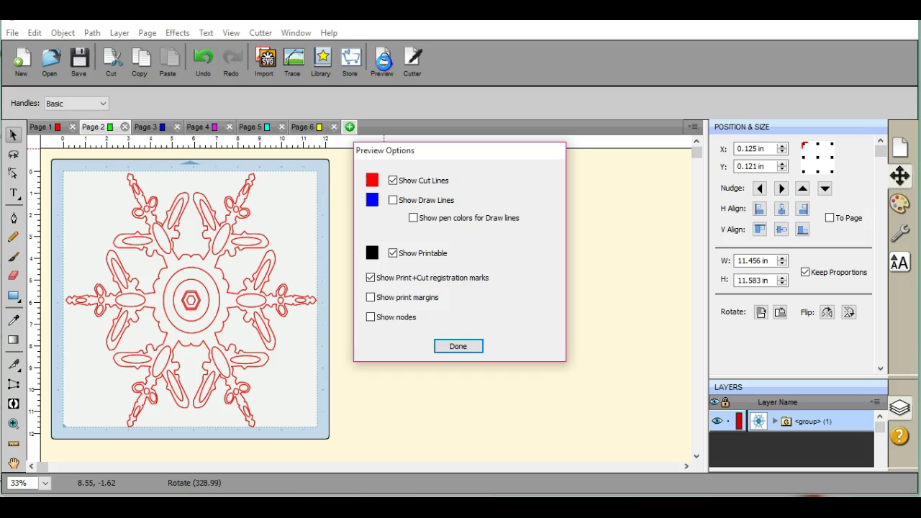
pyautogui.click(458, 347)
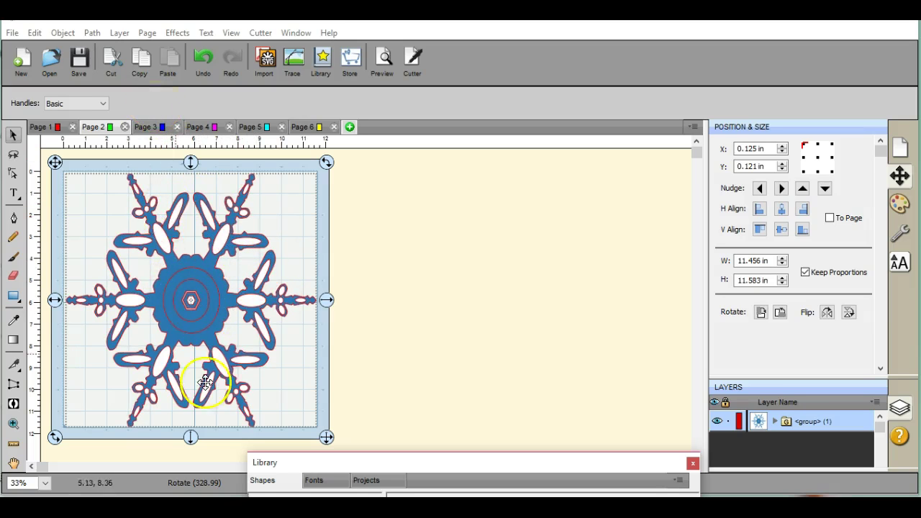
# On Page 3, move the snowflake to the top-left, enlarge it to about 11.43 × 11.41 in, and preview its cut lines
pyautogui.click(159, 130)
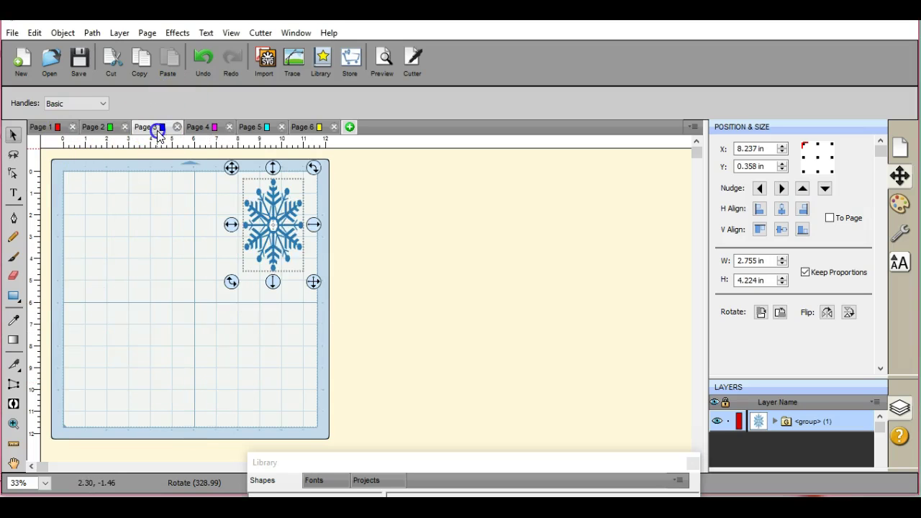
pyautogui.click(227, 167)
pyautogui.moveTo(227, 165); pyautogui.dragTo(53, 163)
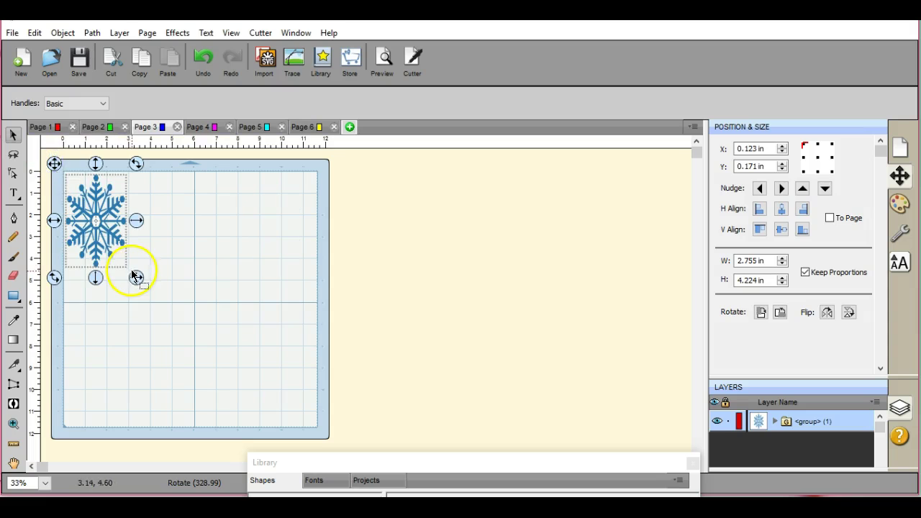
pyautogui.moveTo(136, 277); pyautogui.dragTo(323, 432)
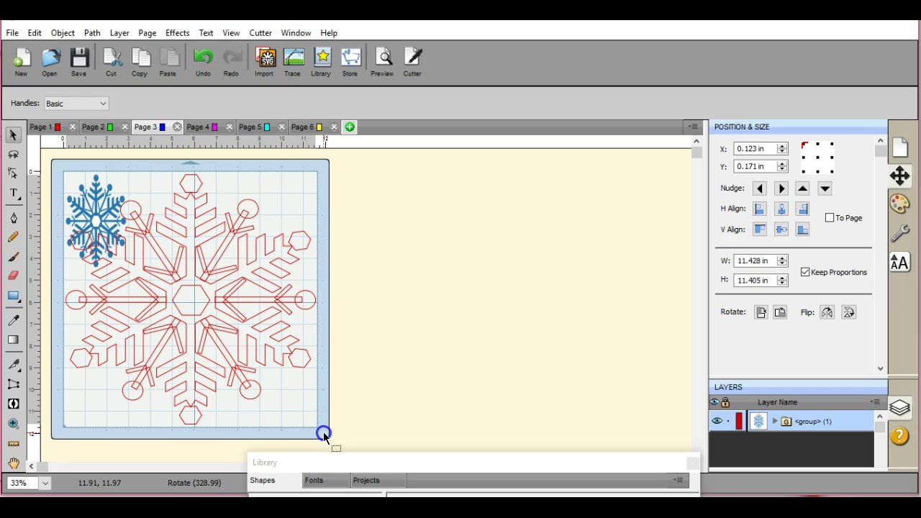
pyautogui.moveTo(323, 432); pyautogui.dragTo(323, 431)
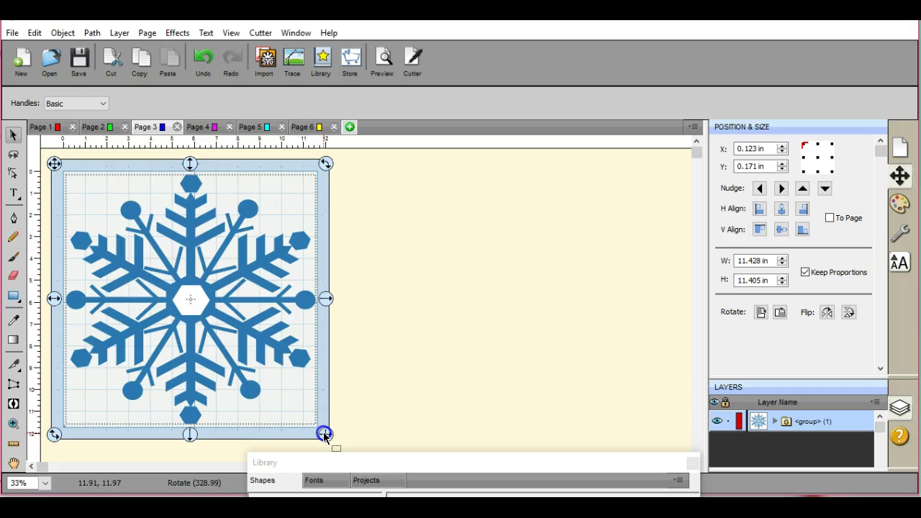
pyautogui.click(385, 61)
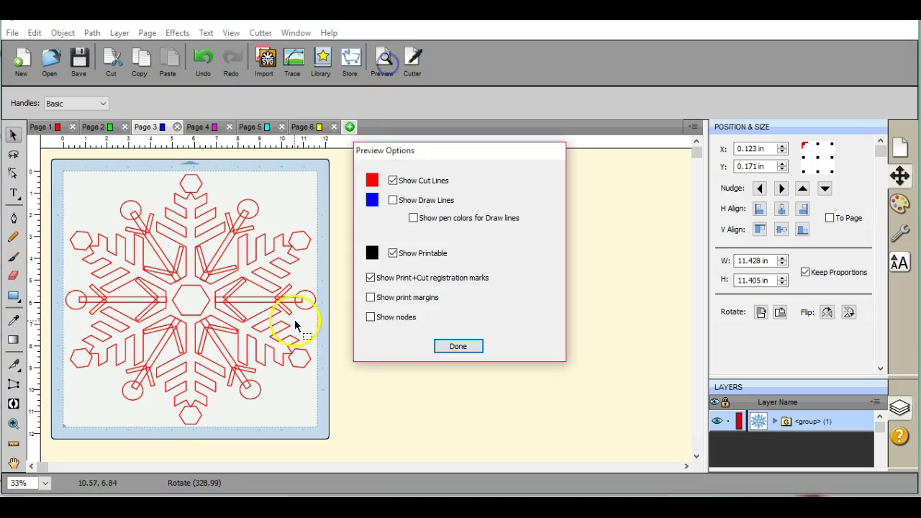
pyautogui.click(466, 351)
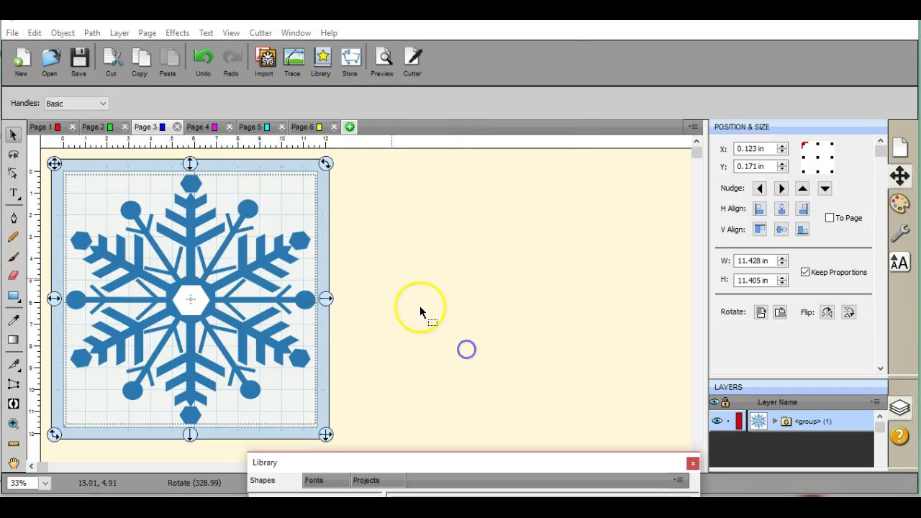
pyautogui.click(92, 34)
pyautogui.click(100, 46)
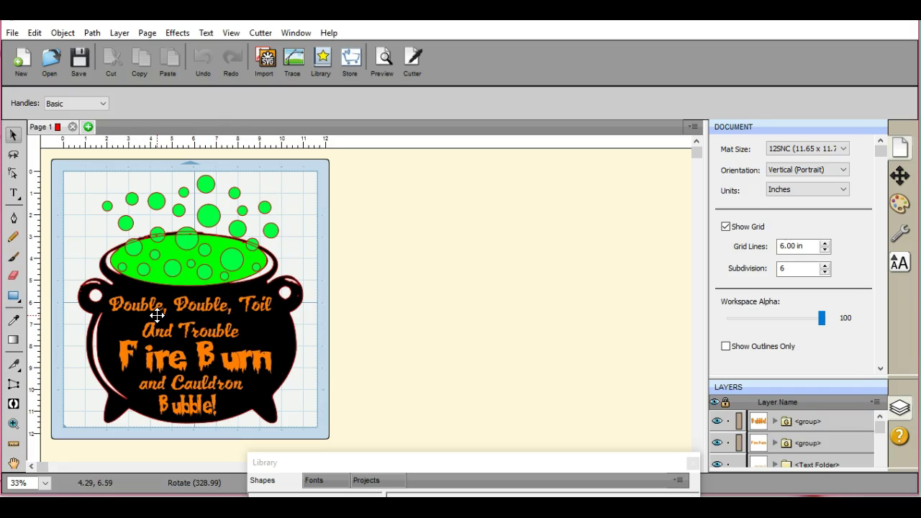
# Preview the cauldron's cut lines, then select the Bubble! text group (2.683 × 1.076 in)
pyautogui.click(386, 62)
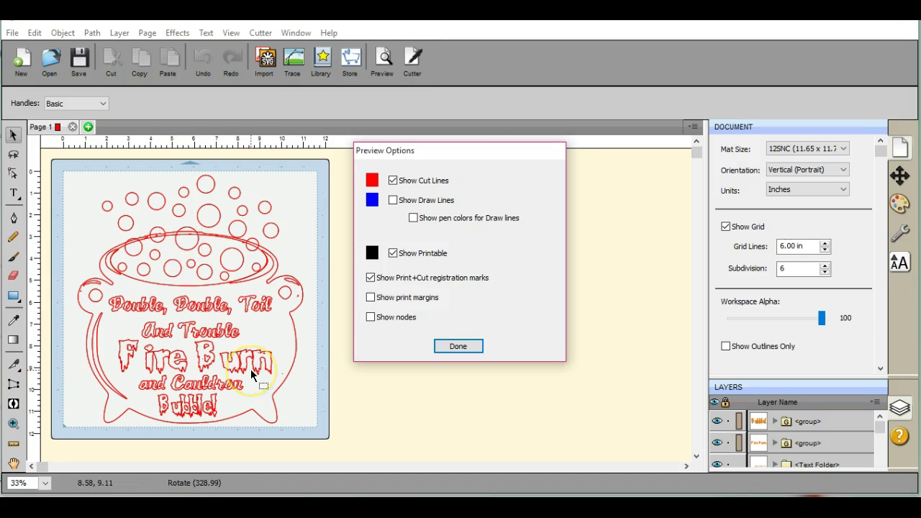
pyautogui.click(458, 347)
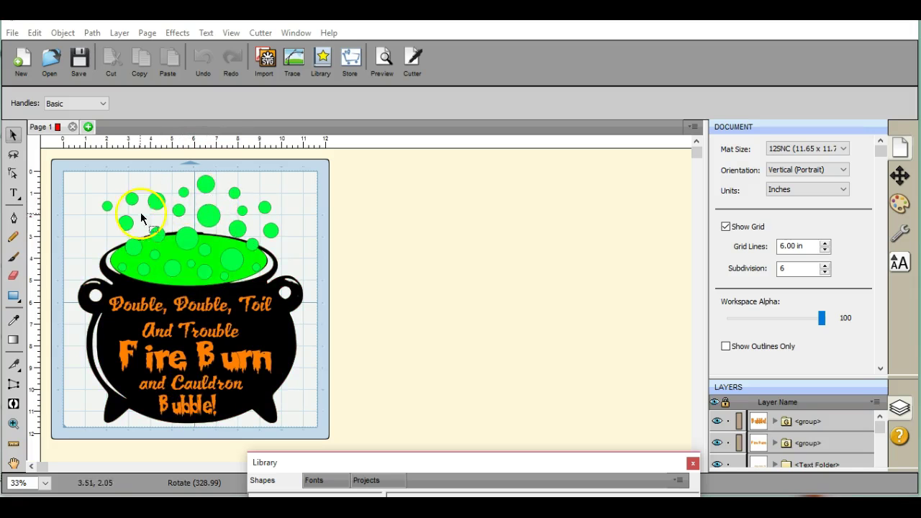
pyautogui.click(243, 260)
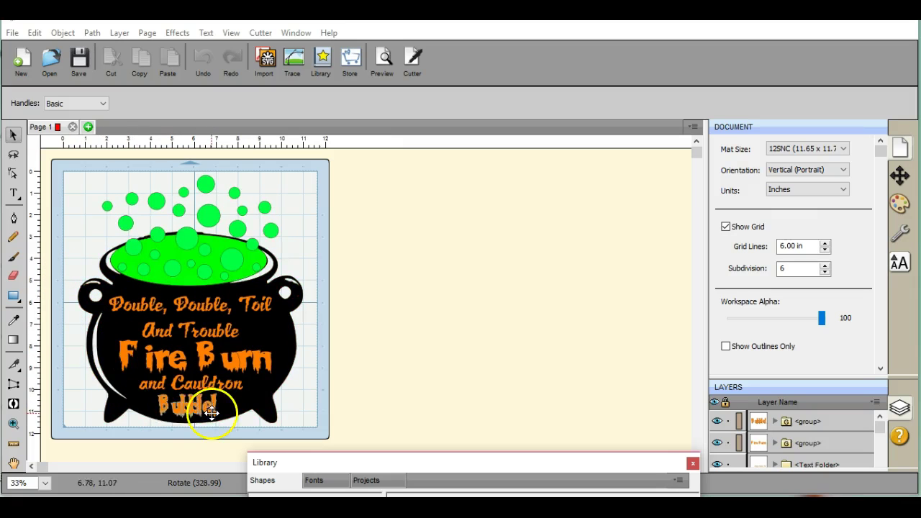
pyautogui.click(757, 421)
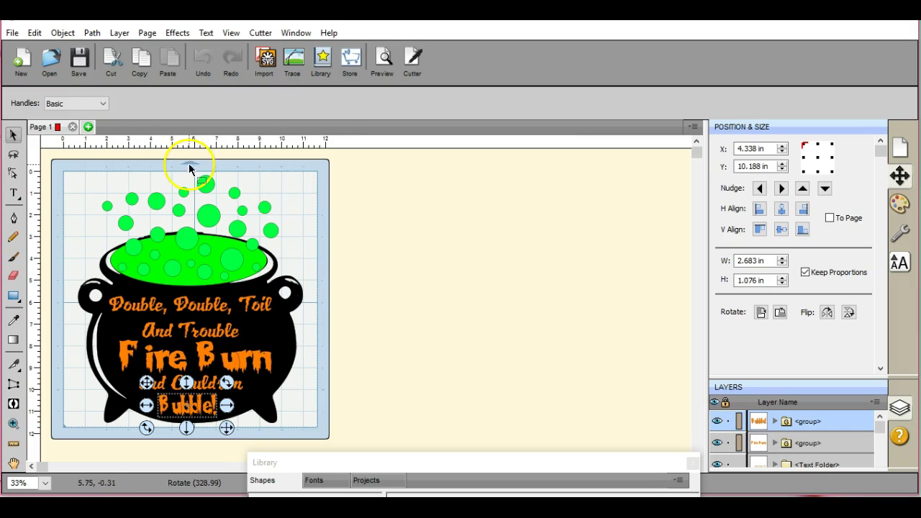
# Create Page 2, Page 3 and Page 4, accepting the default Page Properties for each
pyautogui.click(87, 127)
pyautogui.press('Return')
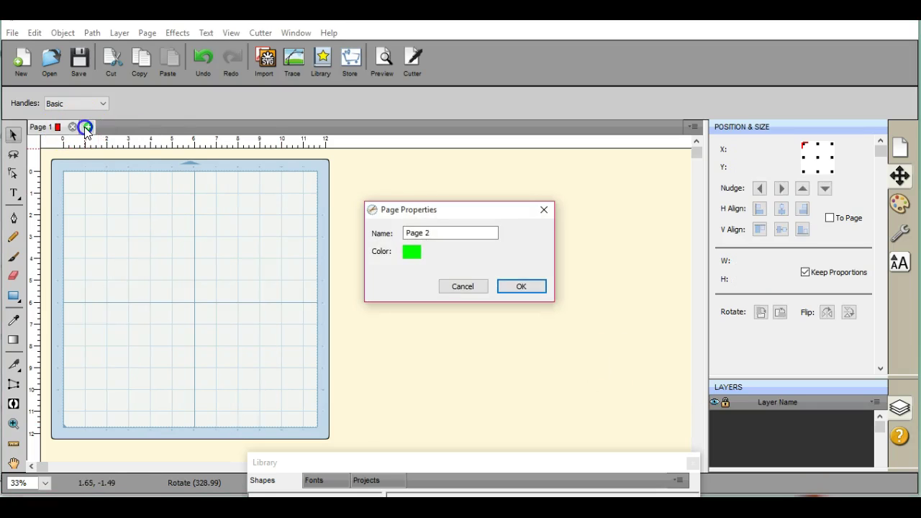
pyautogui.click(144, 128)
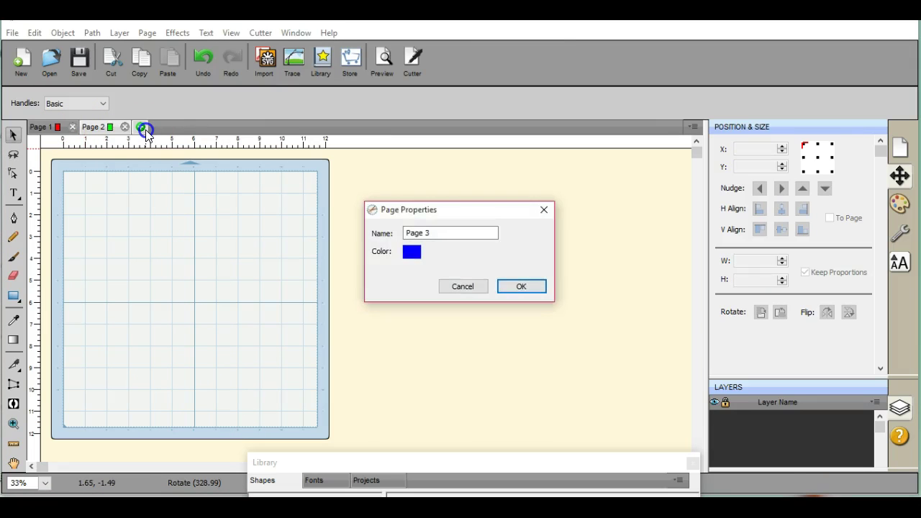
pyautogui.press('Return')
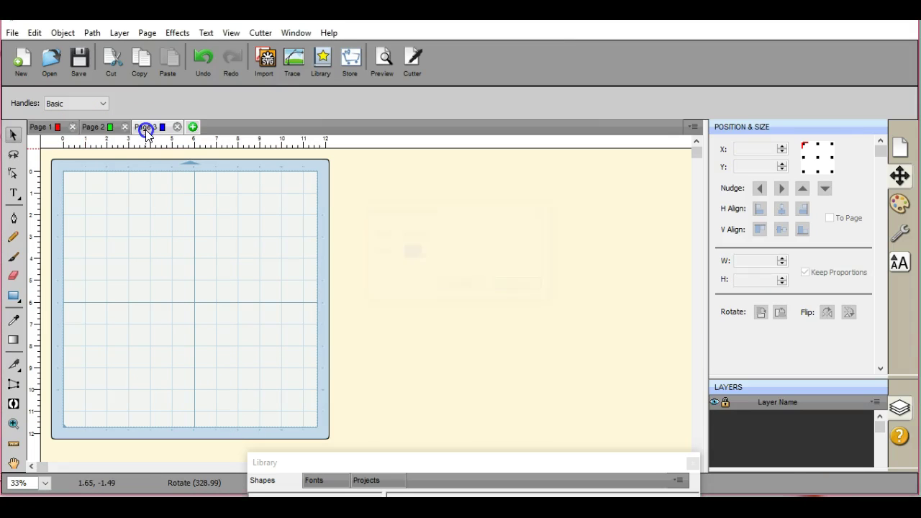
pyautogui.click(192, 130)
pyautogui.press('Return')
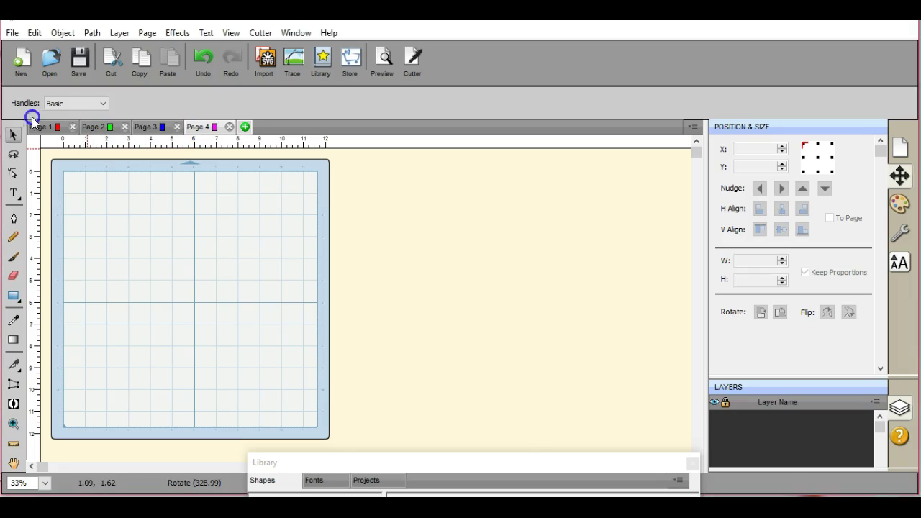
# Ungroup the Page 1 cauldron design into separate pieces, then box-select the green bubbles and liquid
pyautogui.click(61, 128)
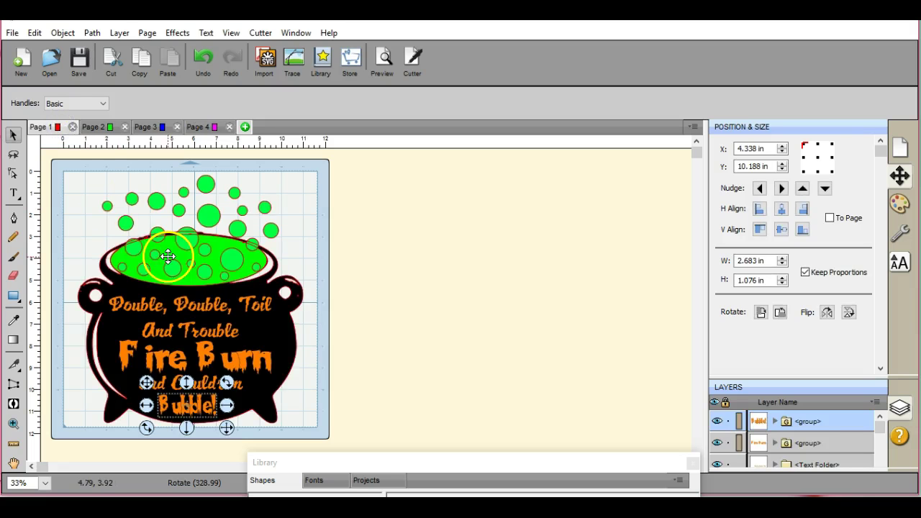
pyautogui.moveTo(94, 175); pyautogui.dragTo(288, 287)
pyautogui.click(267, 218)
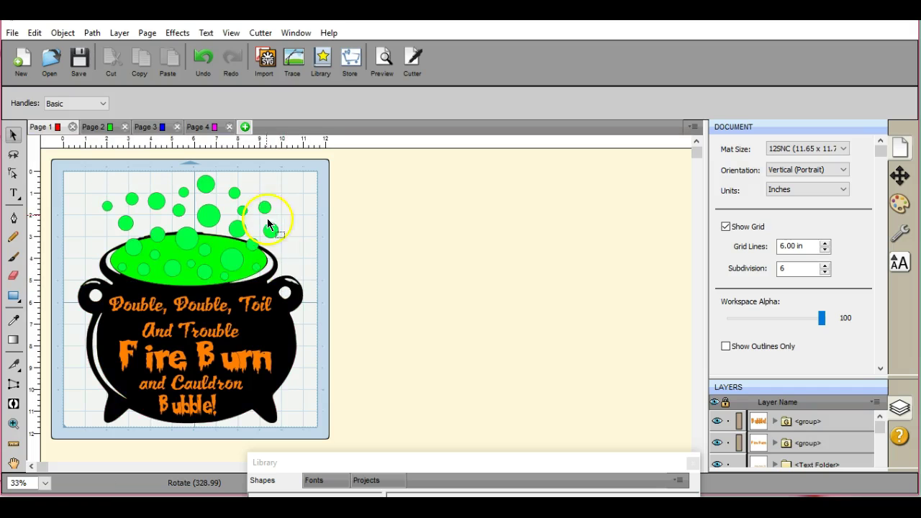
pyautogui.click(189, 240)
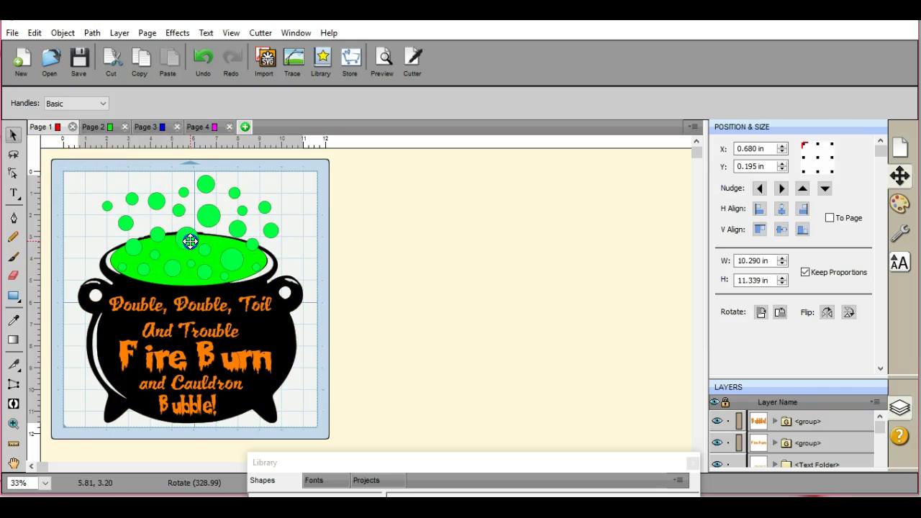
pyautogui.click(62, 32)
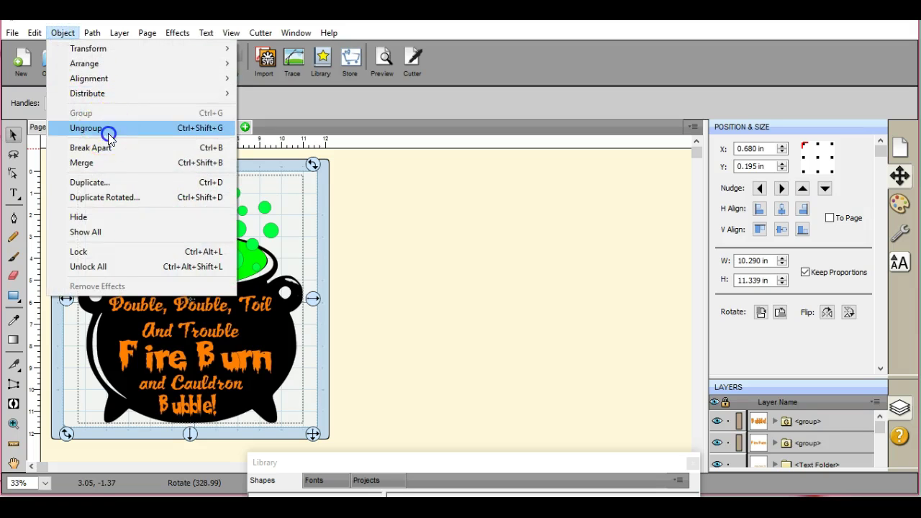
pyautogui.click(106, 128)
pyautogui.press('Delete')
pyautogui.click(120, 156)
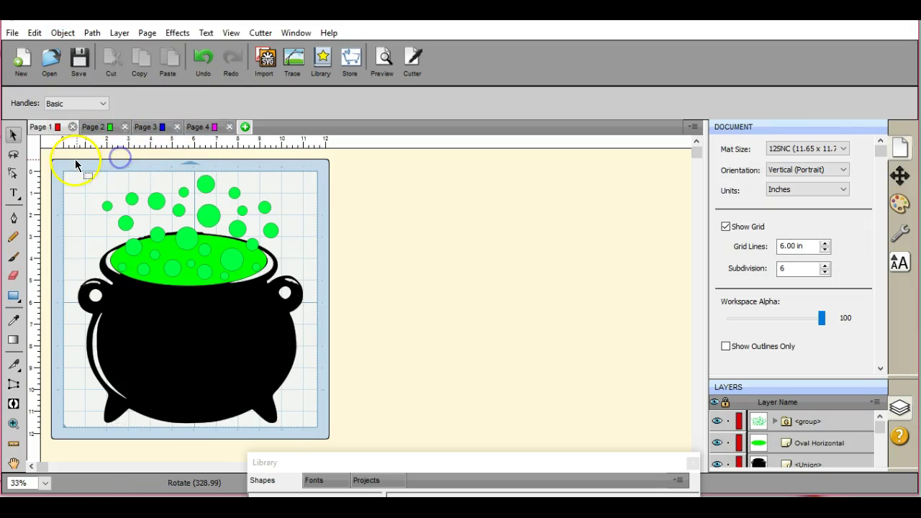
pyautogui.moveTo(70, 157); pyautogui.dragTo(295, 290)
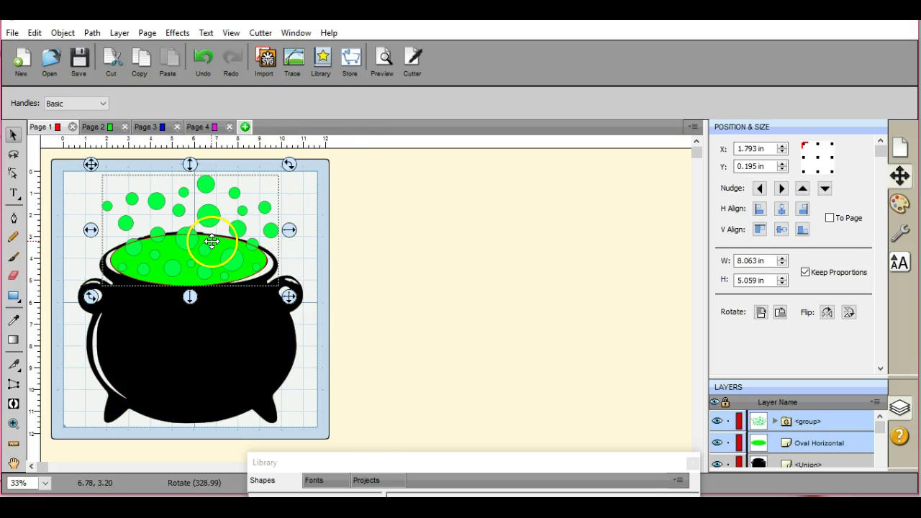
# Send the selected green bubbles layer to Page 2
pyautogui.click(875, 405)
pyautogui.click(864, 368)
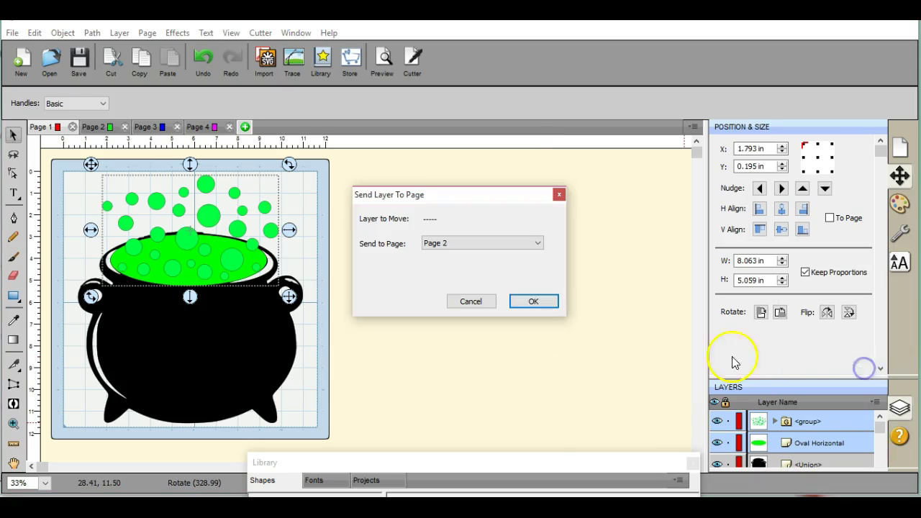
pyautogui.click(534, 301)
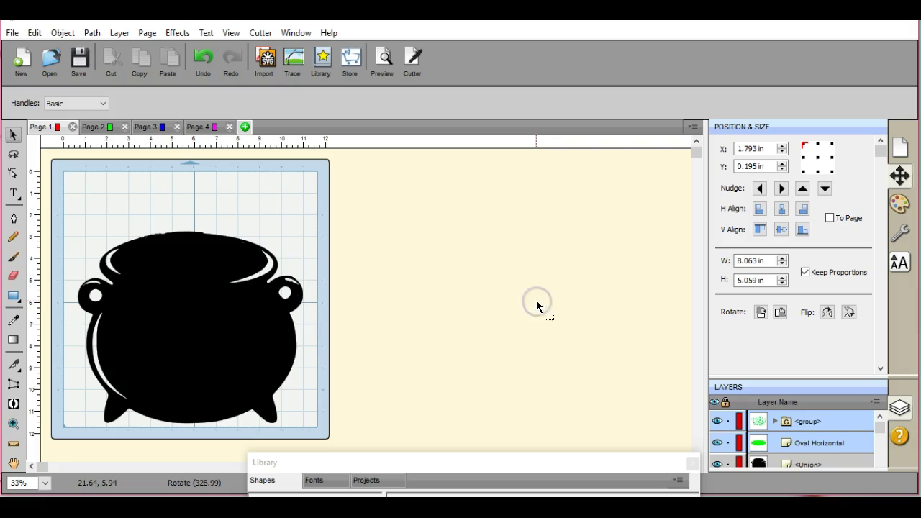
# Send the black cauldron layer from Page 1 to Page 3
pyautogui.click(284, 357)
pyautogui.click(106, 126)
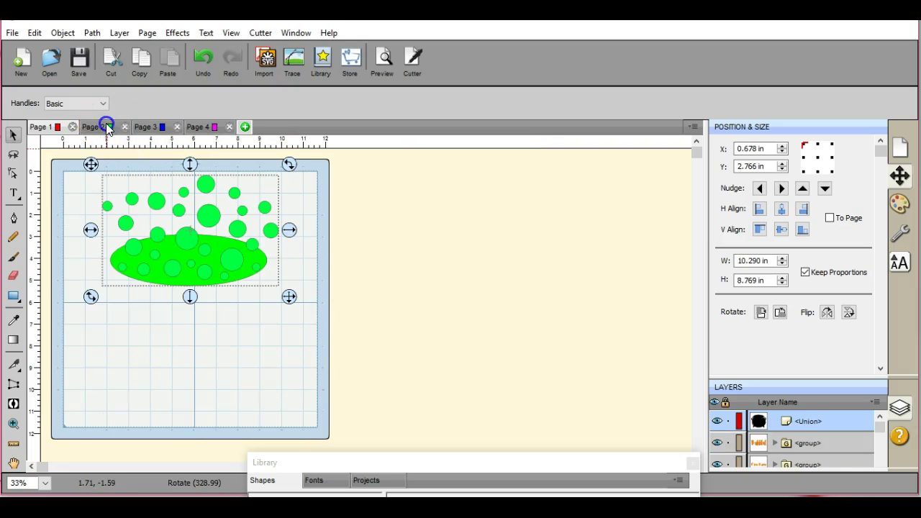
pyautogui.click(46, 128)
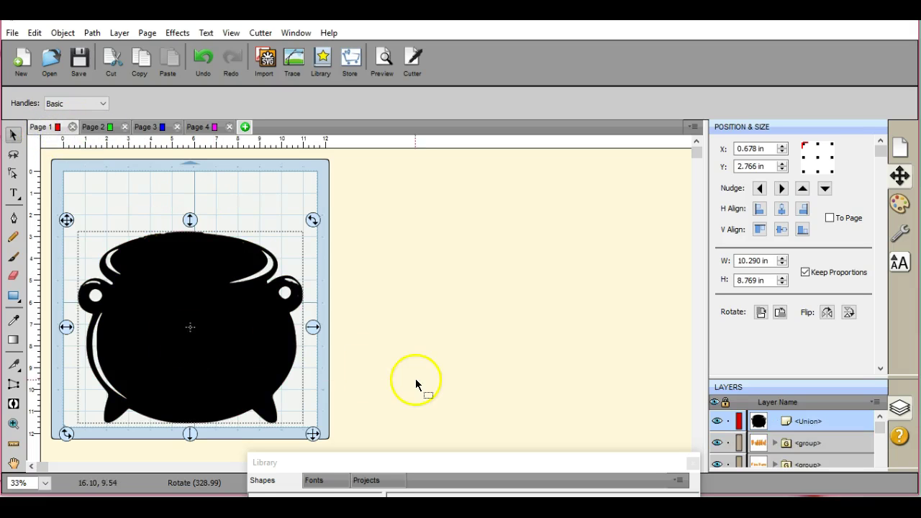
pyautogui.click(876, 403)
pyautogui.click(854, 364)
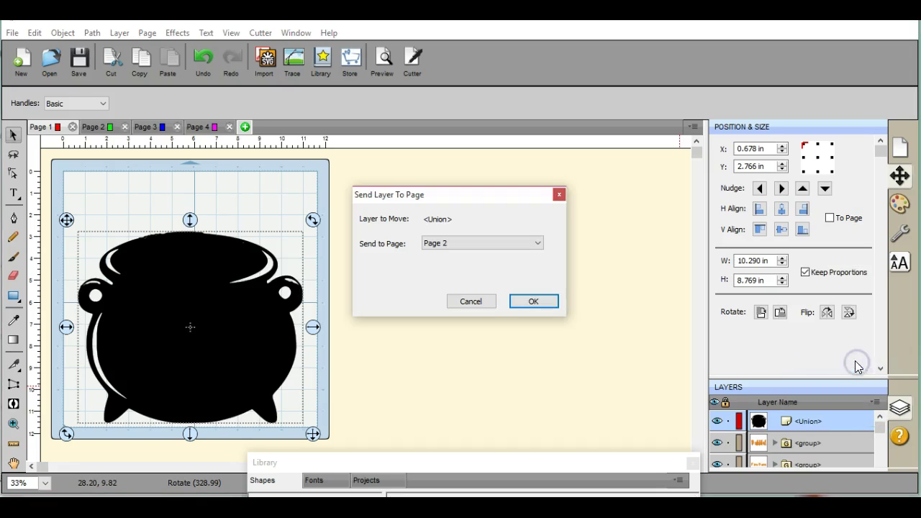
pyautogui.click(539, 243)
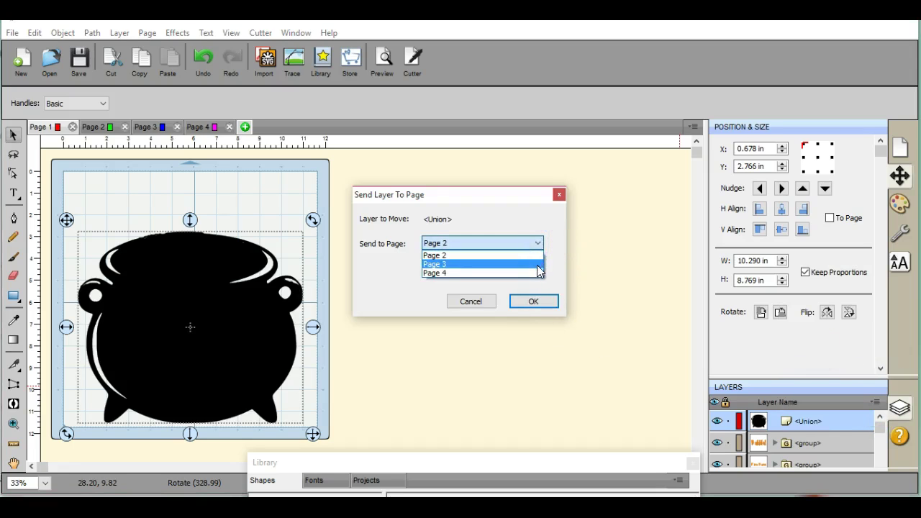
pyautogui.click(538, 267)
pyautogui.click(539, 303)
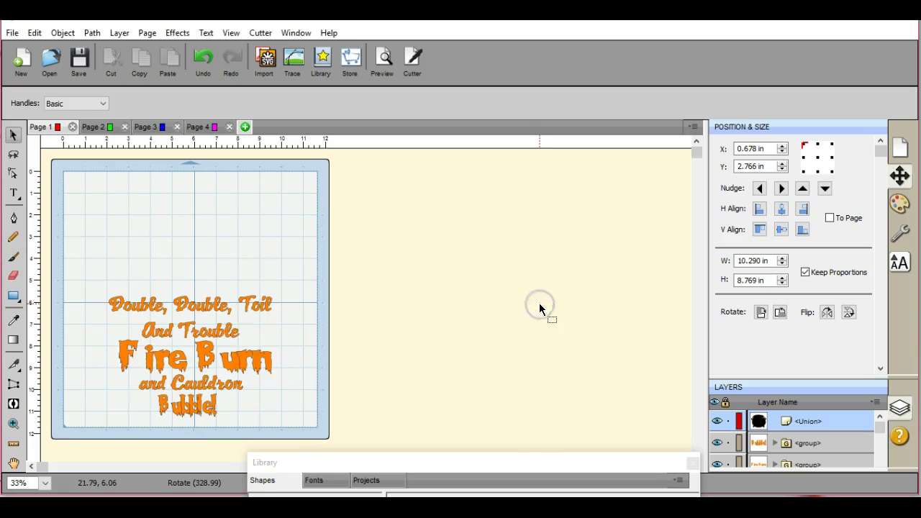
pyautogui.moveTo(103, 264); pyautogui.dragTo(302, 421)
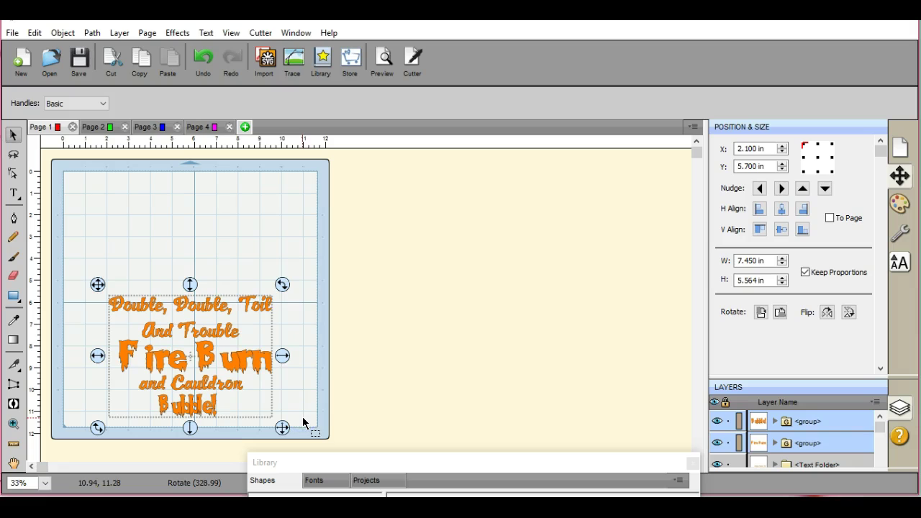
pyautogui.click(193, 284)
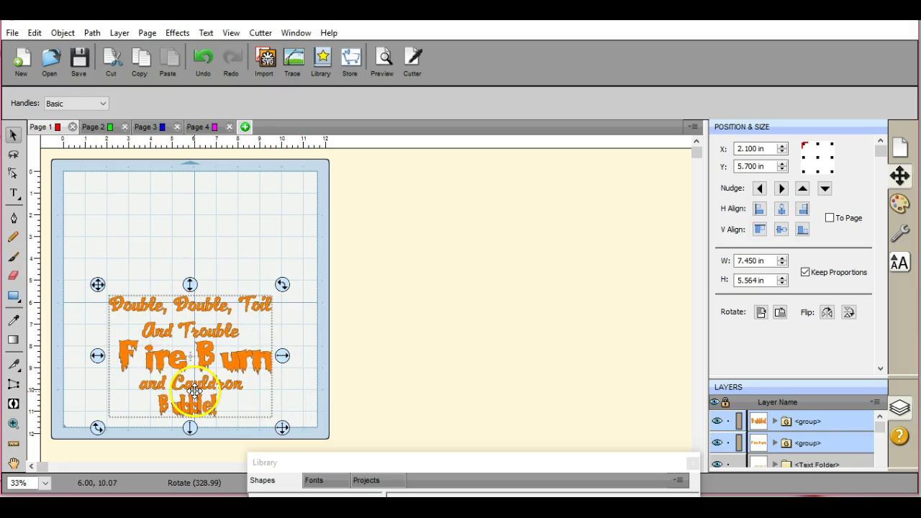
pyautogui.click(12, 33)
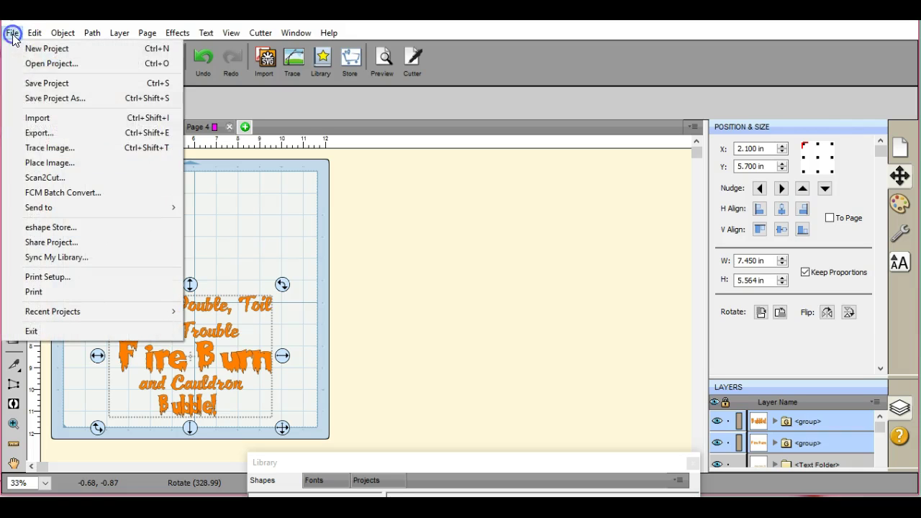
pyautogui.click(49, 129)
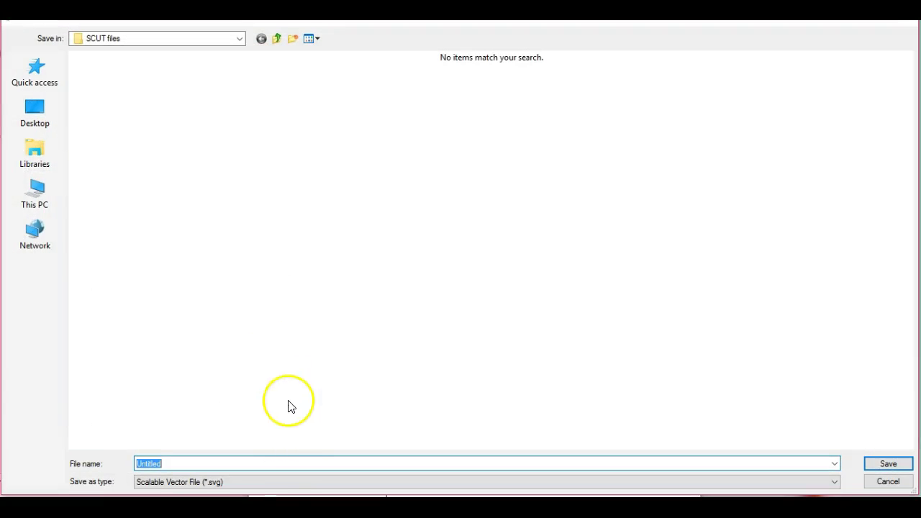
pyautogui.click(279, 479)
pyautogui.click(278, 469)
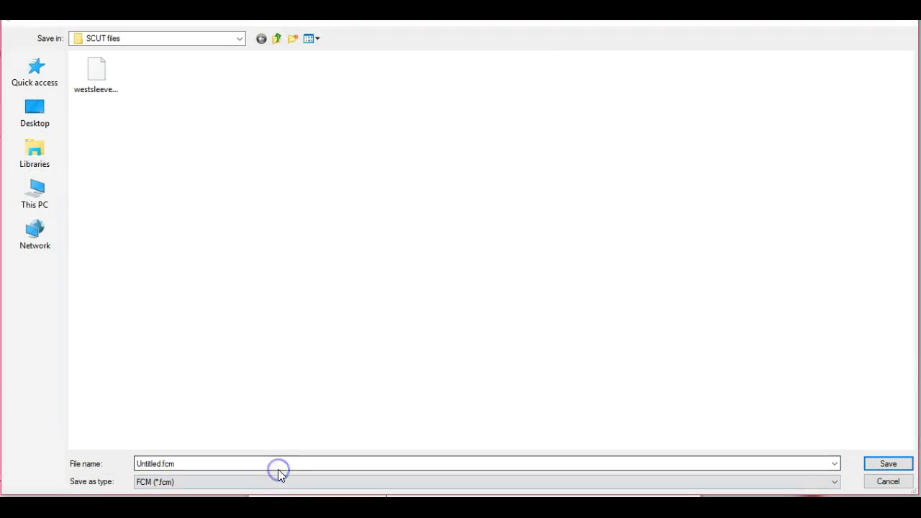
pyautogui.click(240, 39)
pyautogui.click(239, 39)
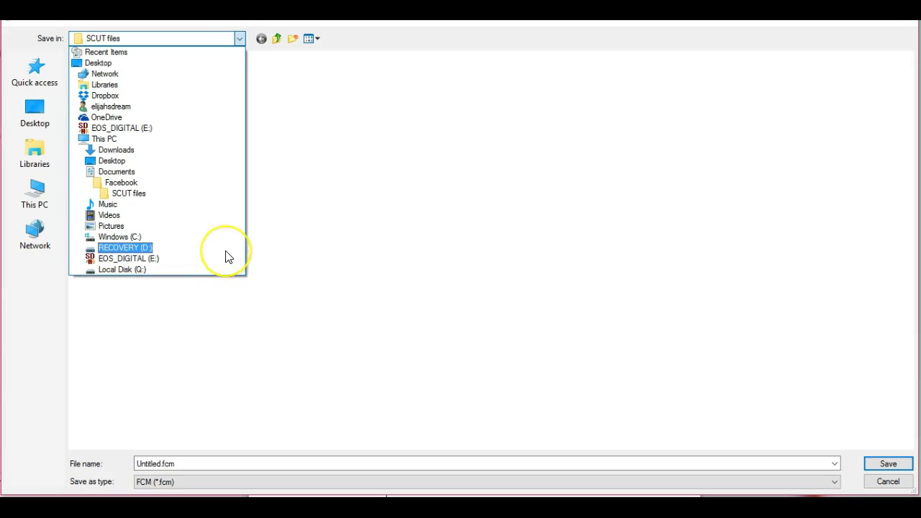
pyautogui.click(257, 463)
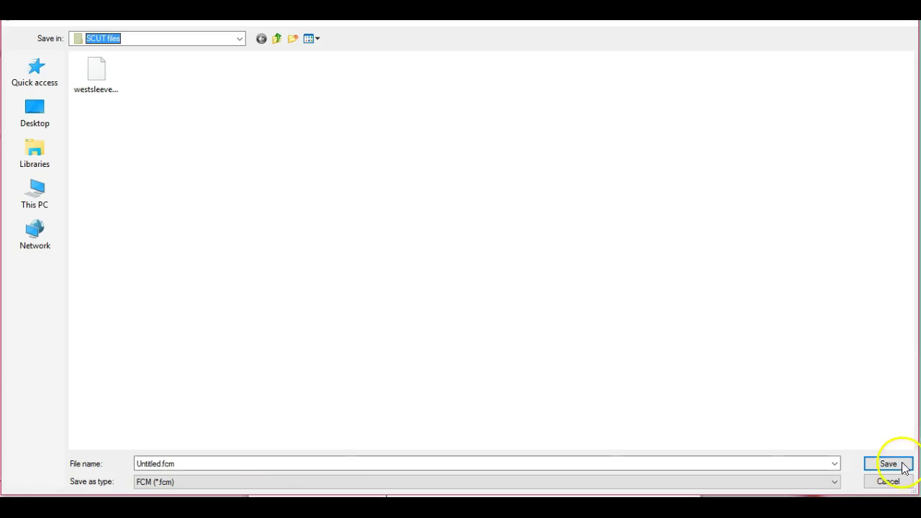
pyautogui.click(888, 481)
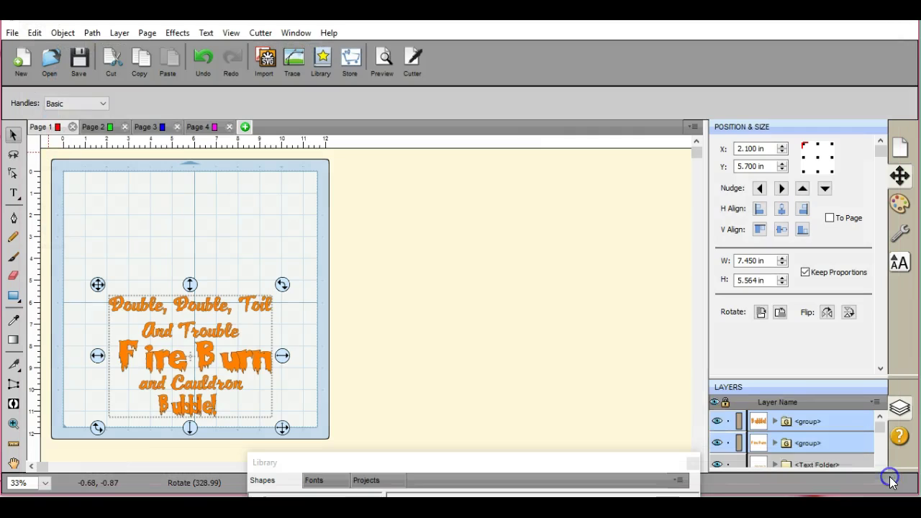
# On Page 2, move the green oval down so it sits below the bubbles
pyautogui.click(100, 130)
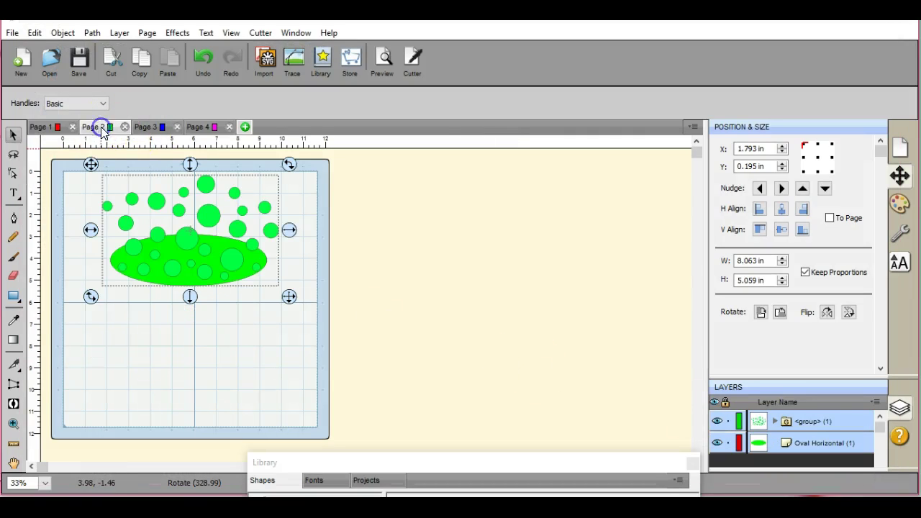
pyautogui.click(239, 317)
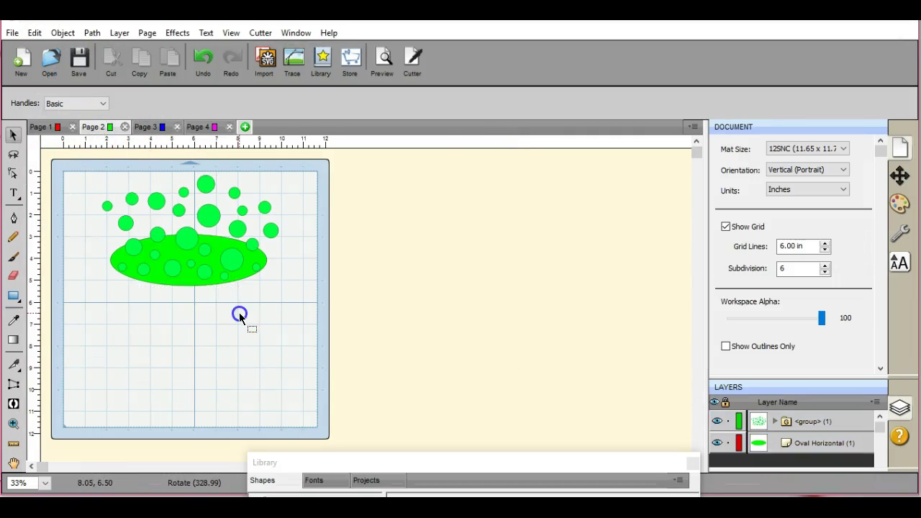
pyautogui.click(185, 277)
pyautogui.click(187, 224)
pyautogui.moveTo(188, 224); pyautogui.dragTo(188, 274)
pyautogui.click(177, 185)
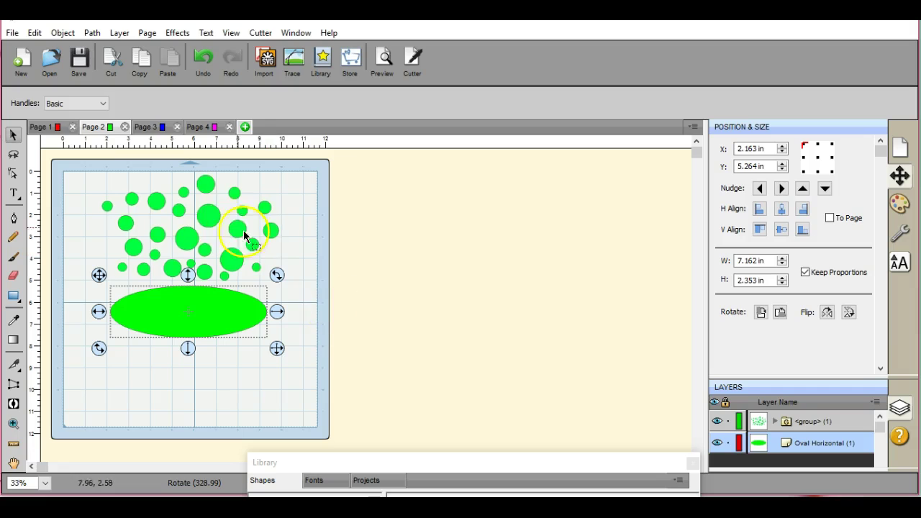
# Set up an FCM export of the Page 2 design, then cancel without saving
pyautogui.click(13, 33)
pyautogui.click(52, 132)
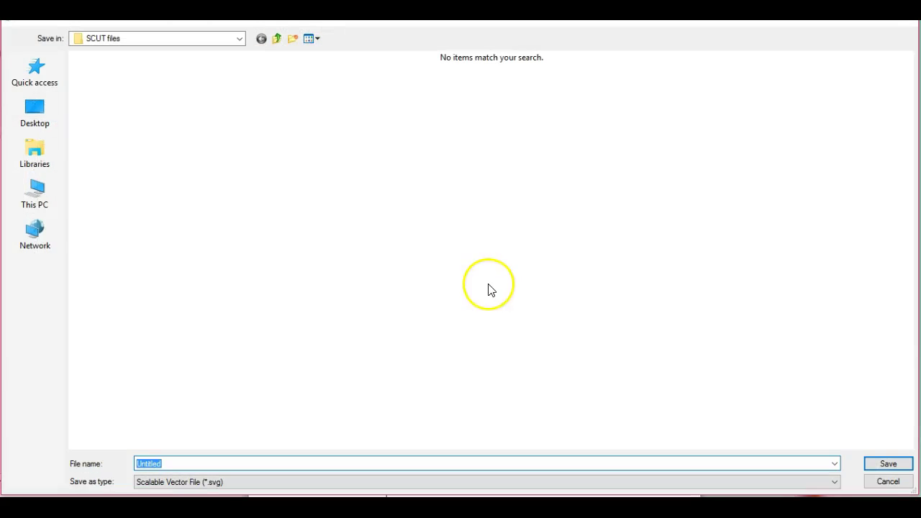
pyautogui.click(242, 38)
pyautogui.click(255, 325)
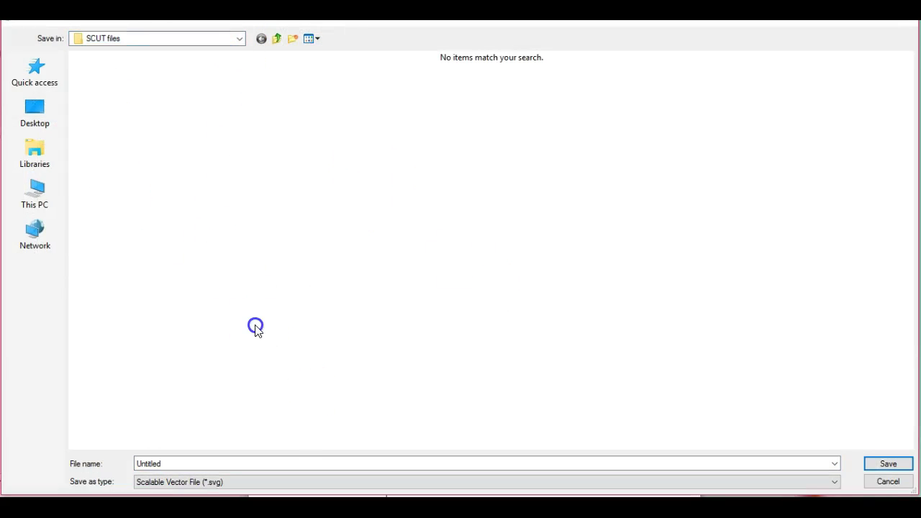
pyautogui.click(311, 483)
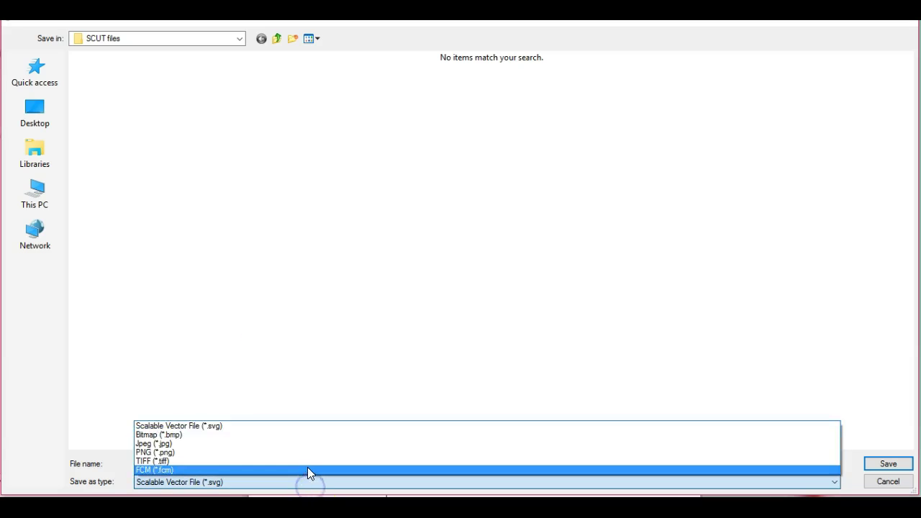
pyautogui.click(308, 469)
pyautogui.click(213, 463)
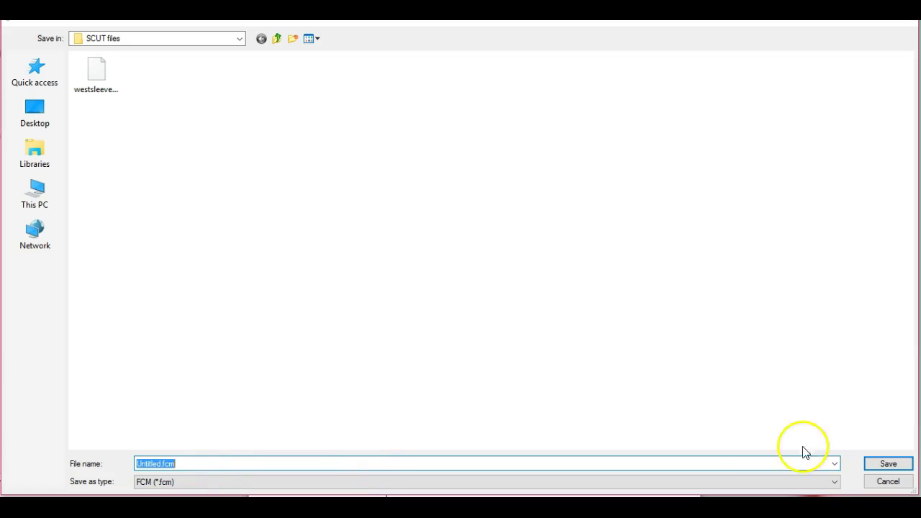
pyautogui.click(892, 484)
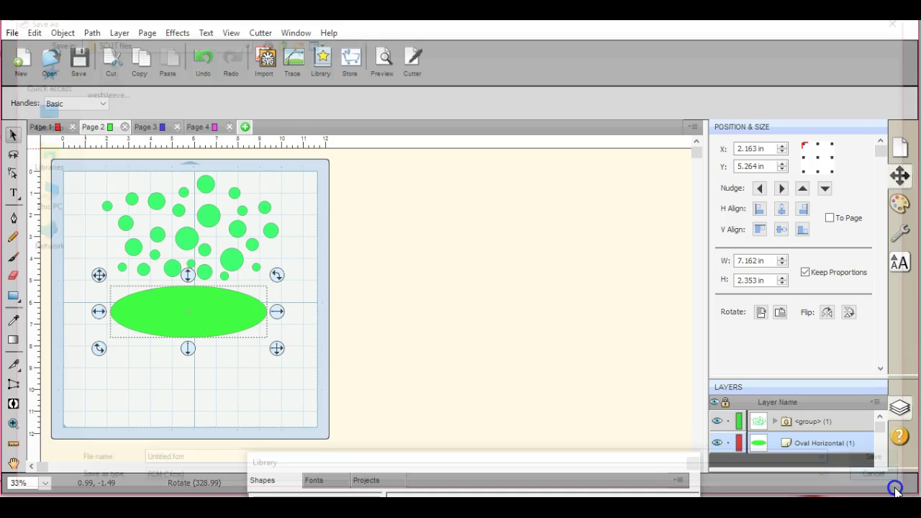
# Show Page 3's black cauldron, set up an FCM export of it, then cancel unsaved
pyautogui.click(163, 130)
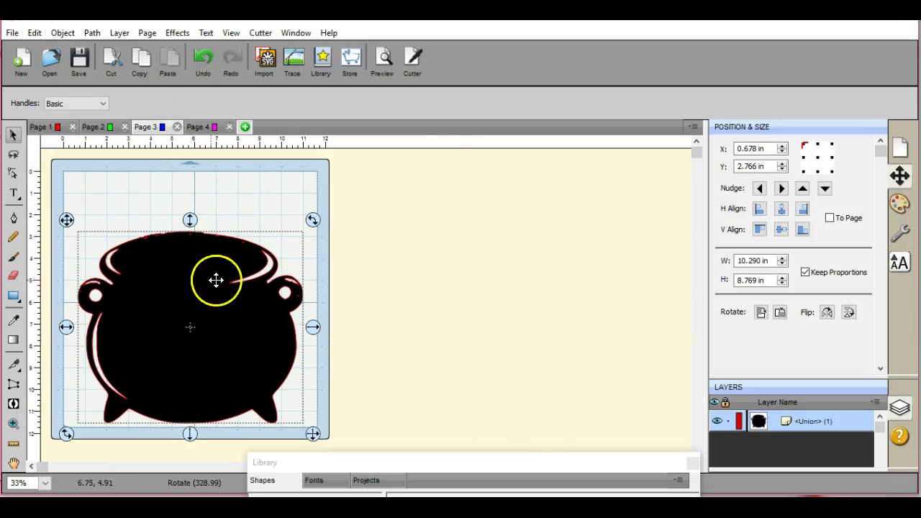
pyautogui.click(12, 32)
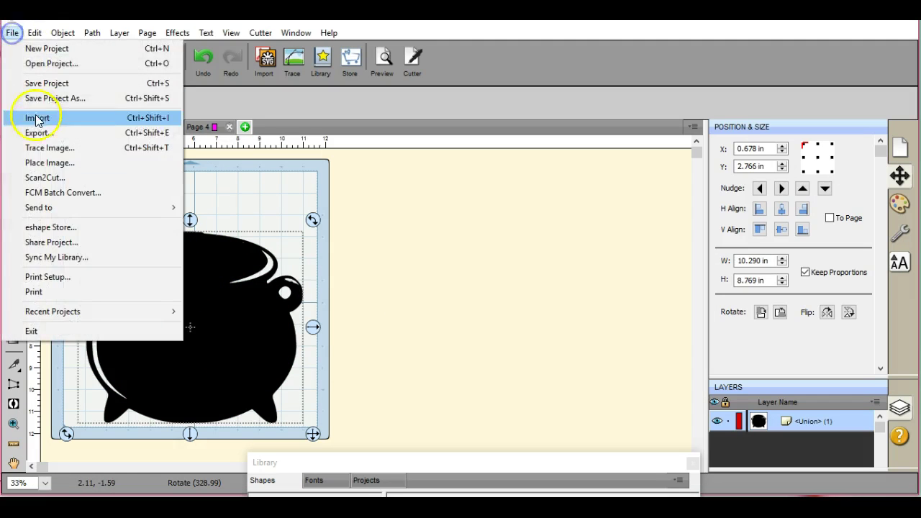
pyautogui.click(37, 132)
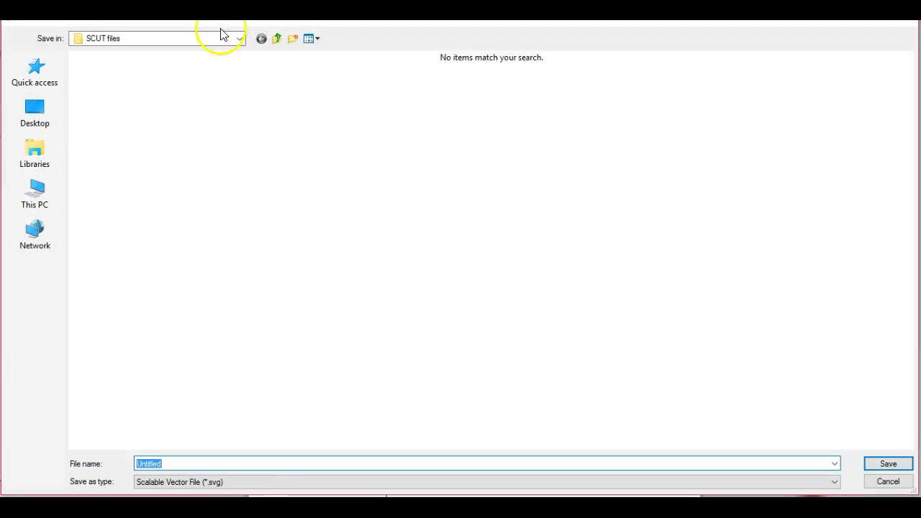
pyautogui.click(267, 481)
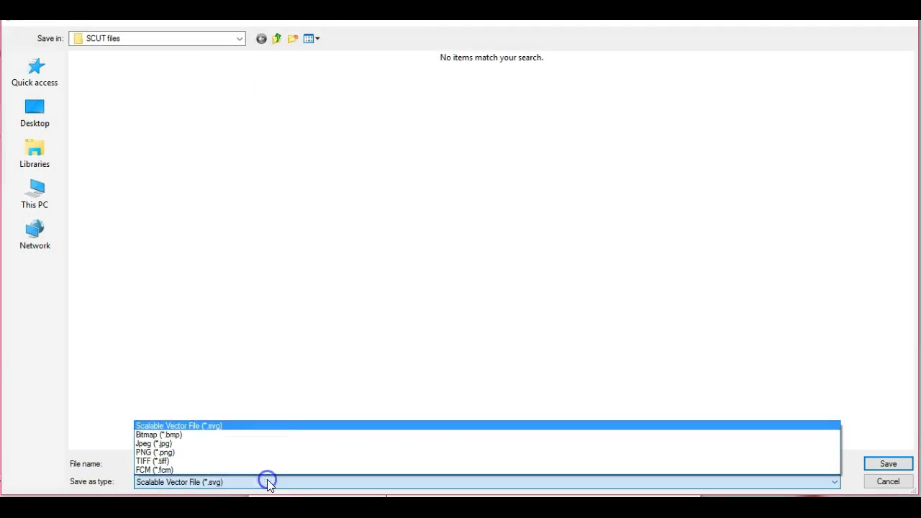
pyautogui.click(267, 461)
pyautogui.click(267, 481)
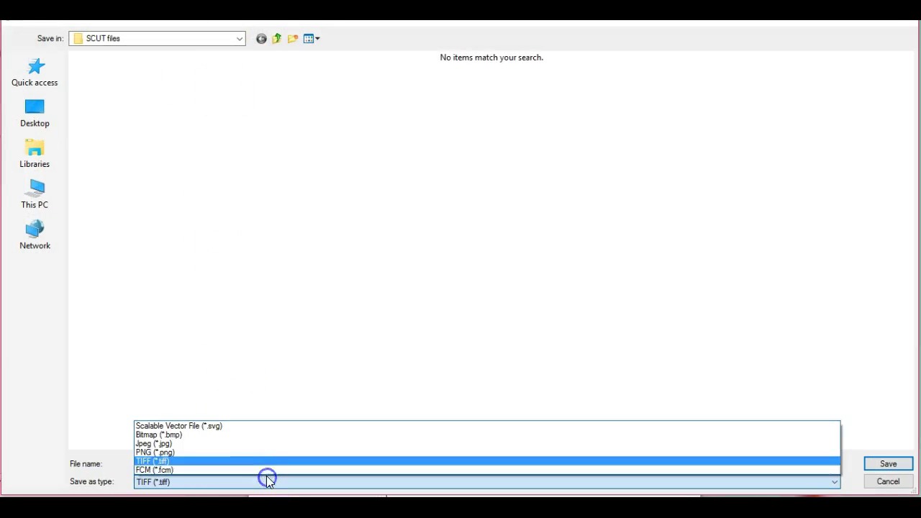
pyautogui.click(266, 469)
pyautogui.doubleClick(222, 465)
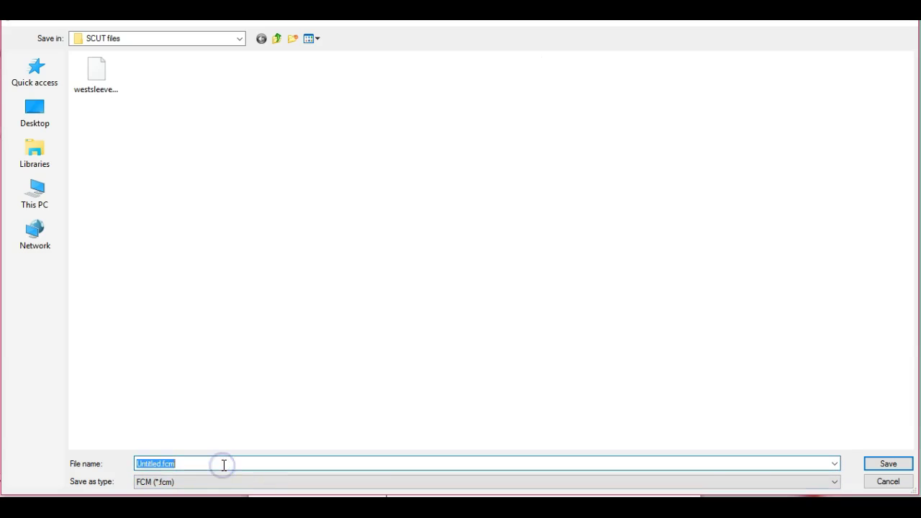
pyautogui.click(890, 481)
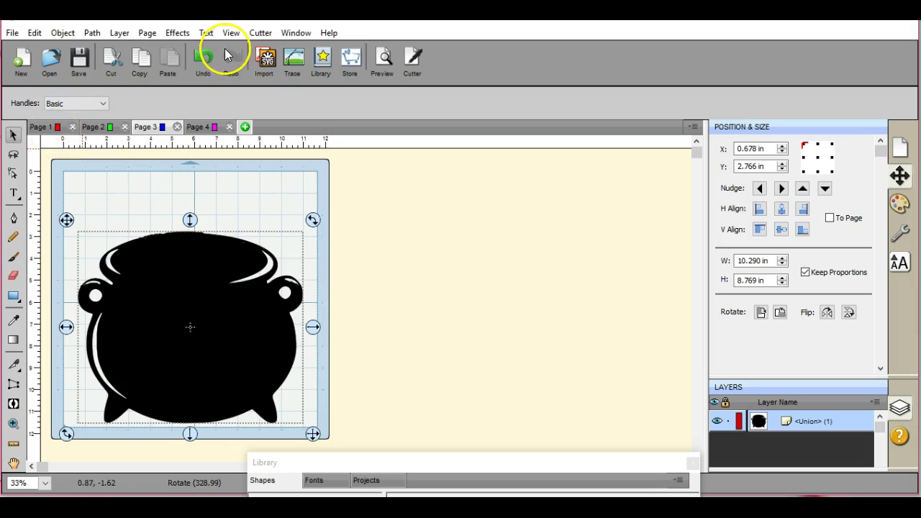
# Undo four times to reverse the split, then return to Page 1 with the full cauldron design
pyautogui.click(205, 63)
pyautogui.click(207, 64)
pyautogui.click(205, 63)
pyautogui.click(206, 64)
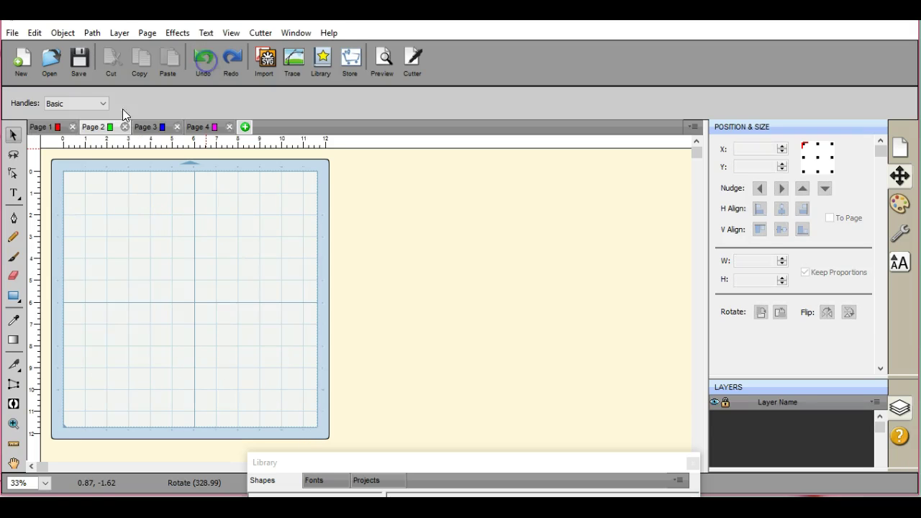
pyautogui.click(43, 127)
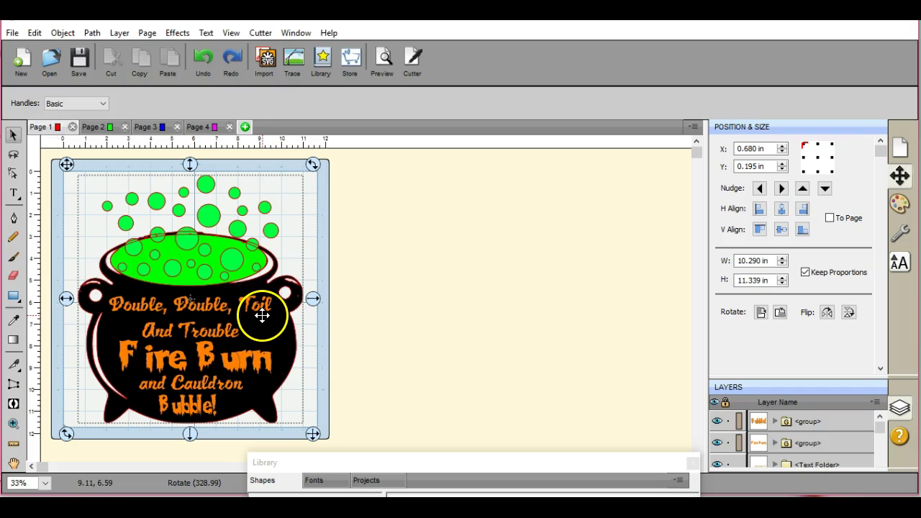